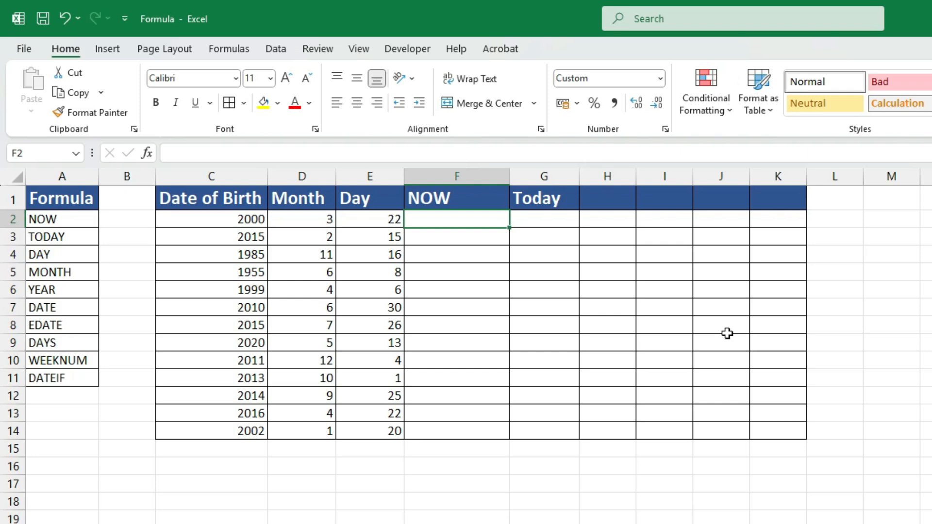
- Enter =NOW() in cell F2 and fill it down the NOW column through row 14
type("=")
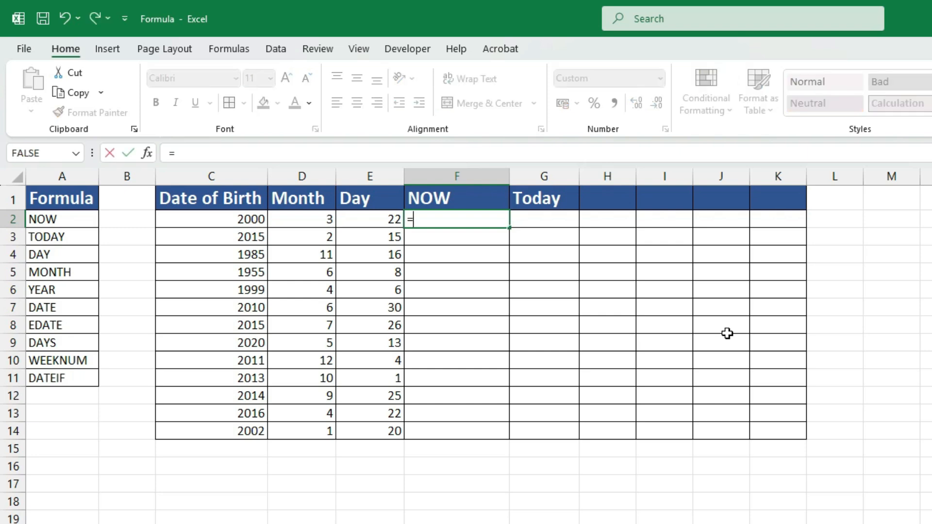
type("now")
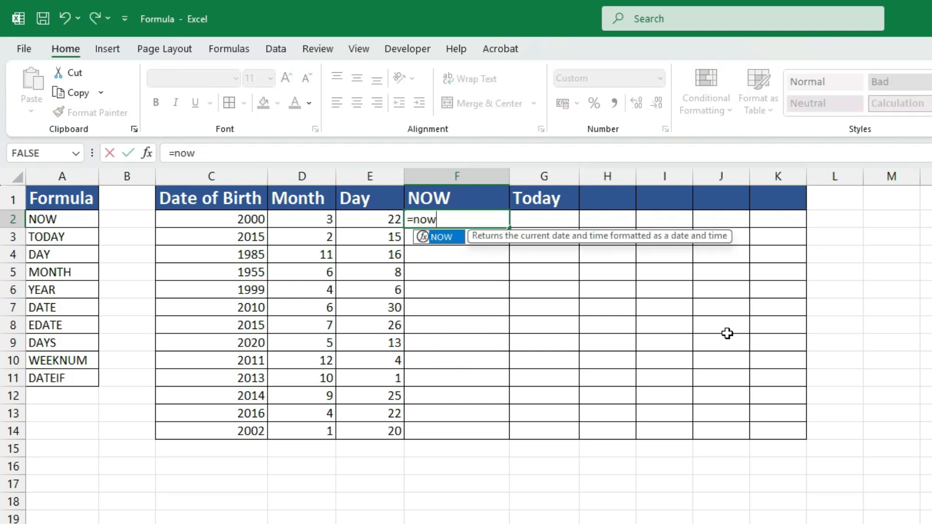
type("()")
key("Return")
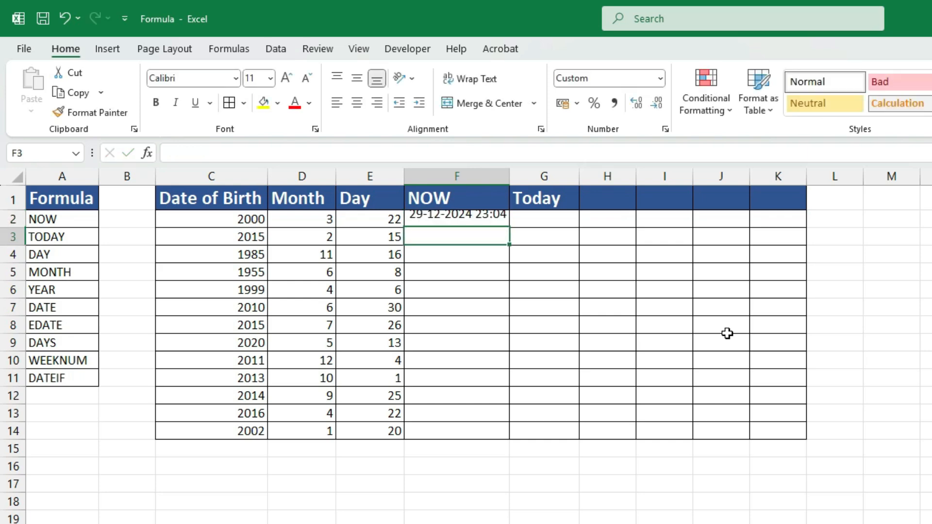
key("Up")
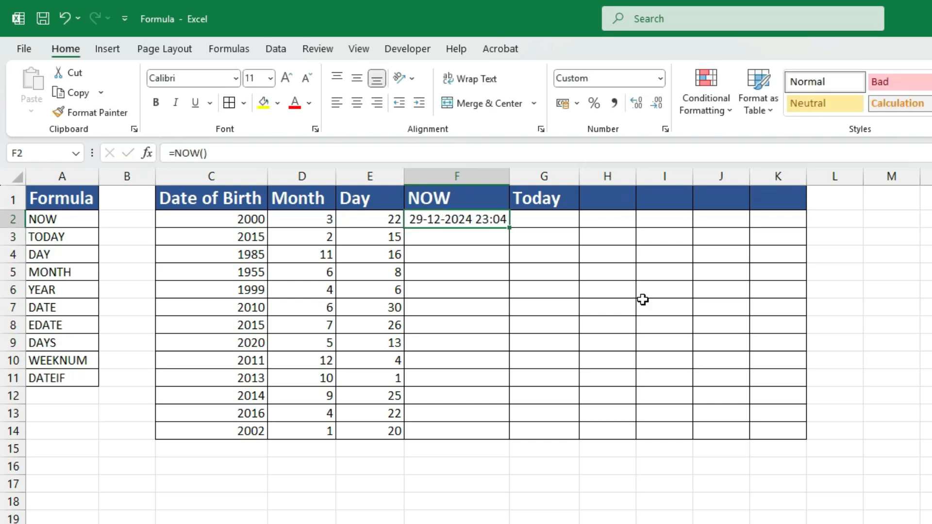
double_click(508, 228)
left_click(480, 253)
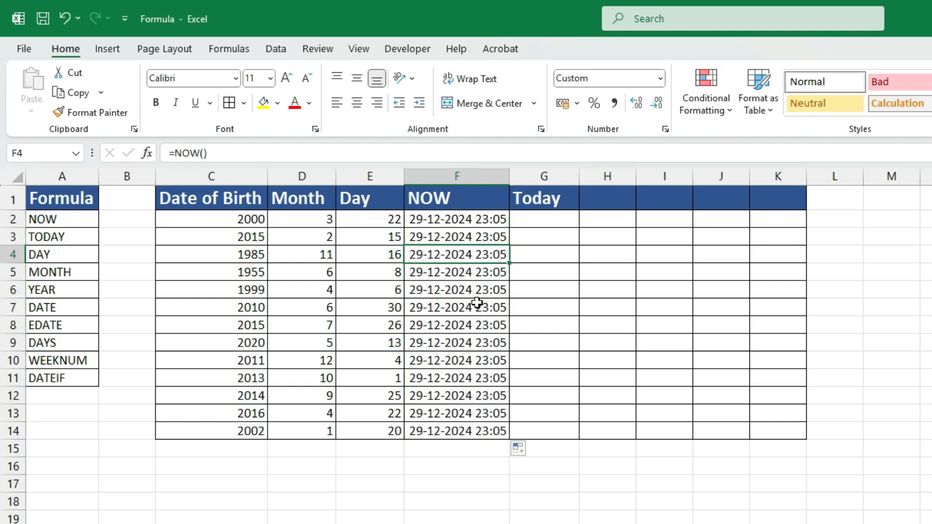
left_click_drag(439, 417, 441, 221)
left_click(482, 275)
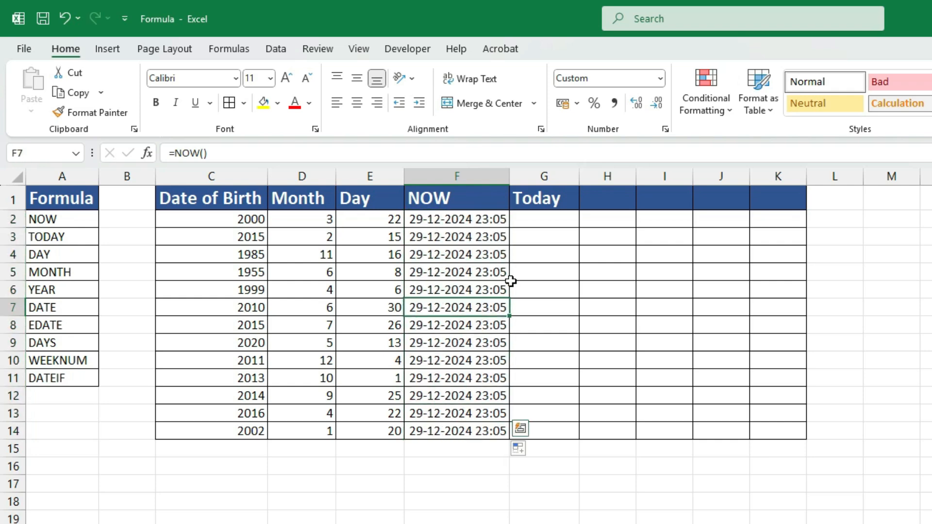
- Enter =TODAY() in cell G2 and fill it down the Today column through row 14
left_click(546, 221)
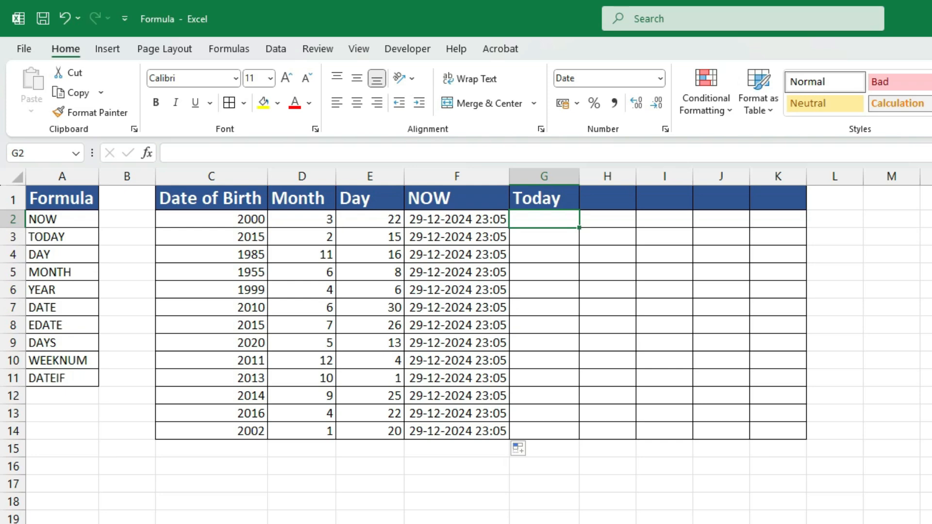
type("=")
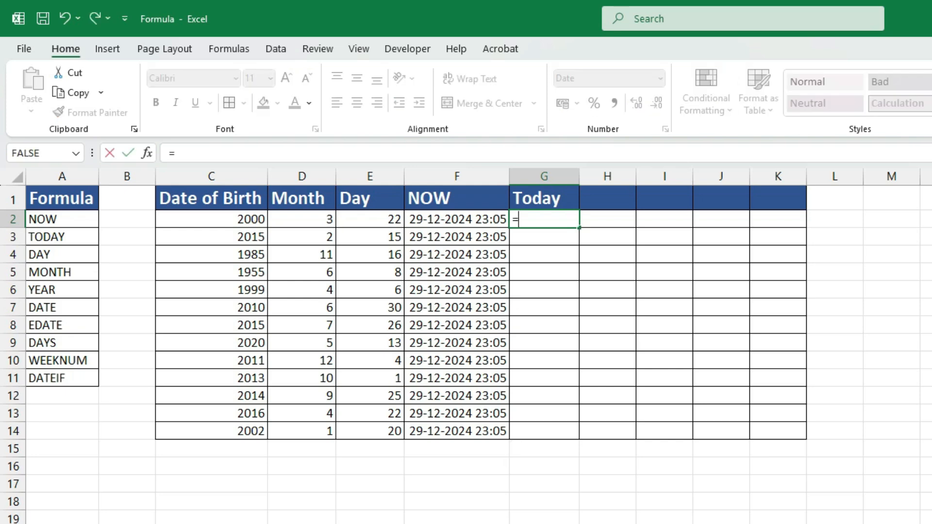
type("today()")
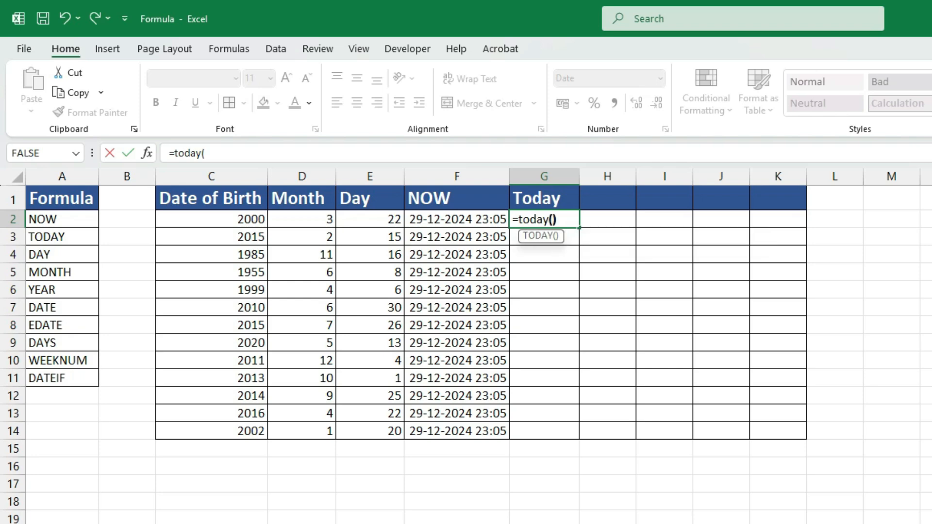
key("Return")
key("Up")
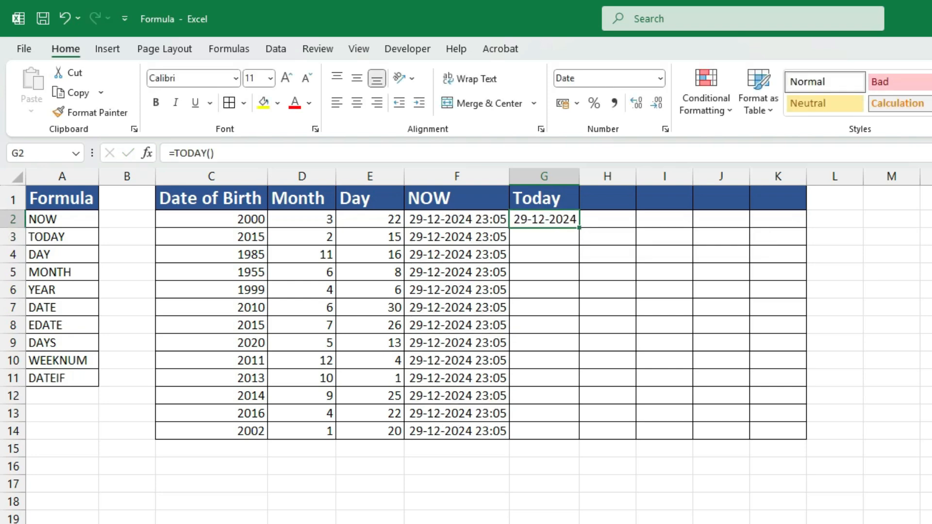
double_click(579, 227)
left_click(544, 269)
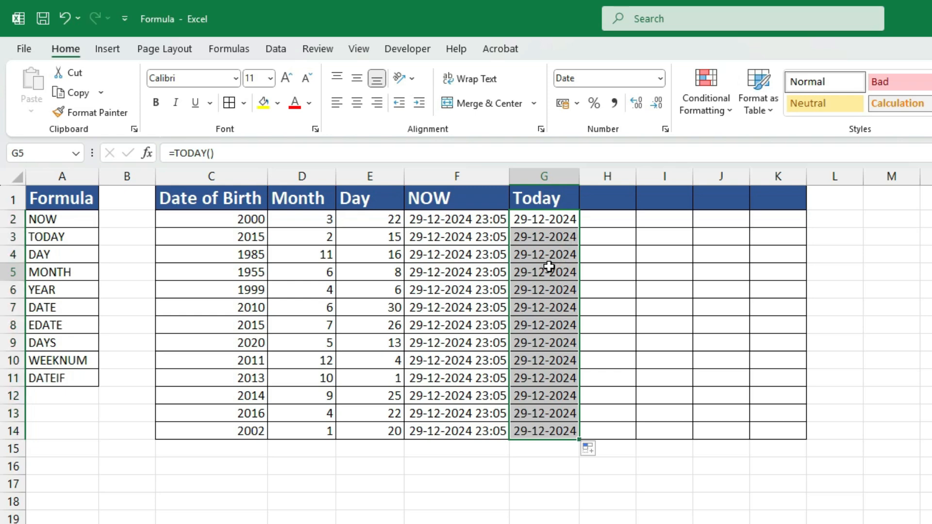
left_click(558, 236)
- Title column H "Day" in H1 and enter =DAY(G2) in cell H2
left_click(607, 194)
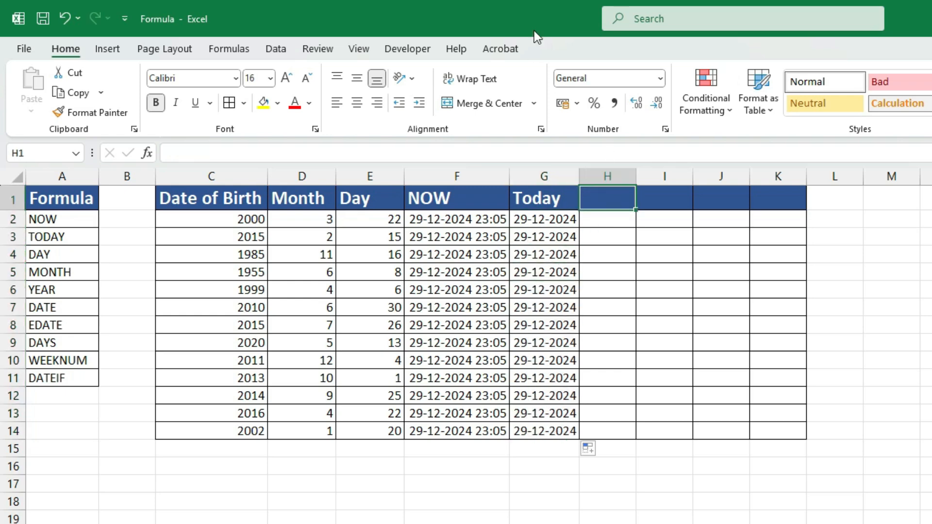
type("Day")
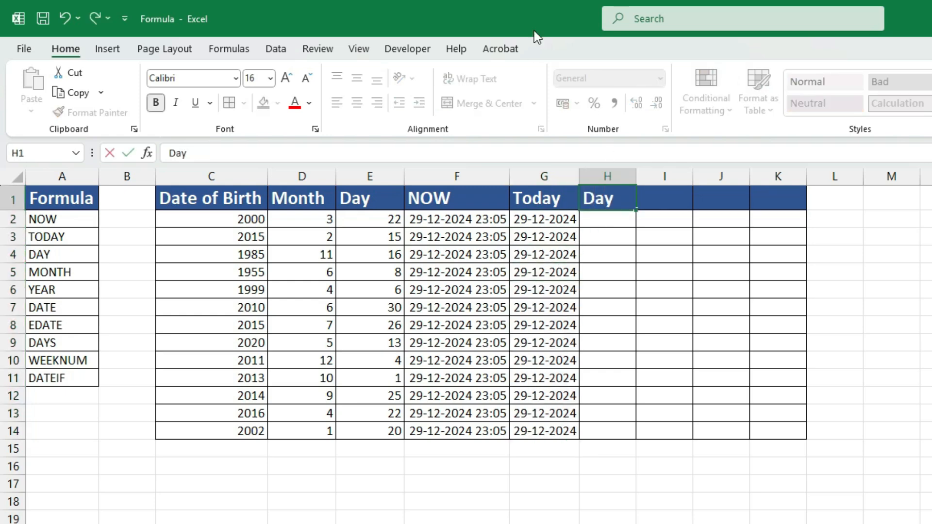
key("Return")
type("=")
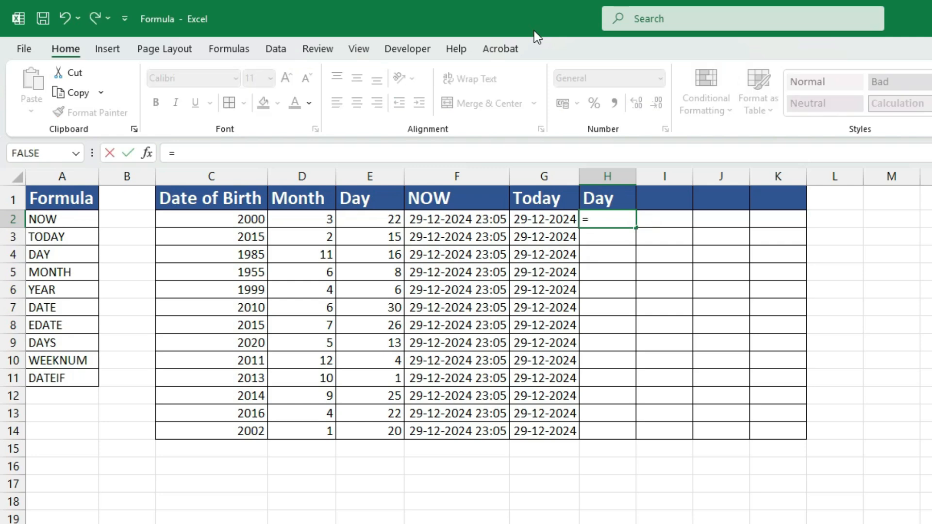
type("Day")
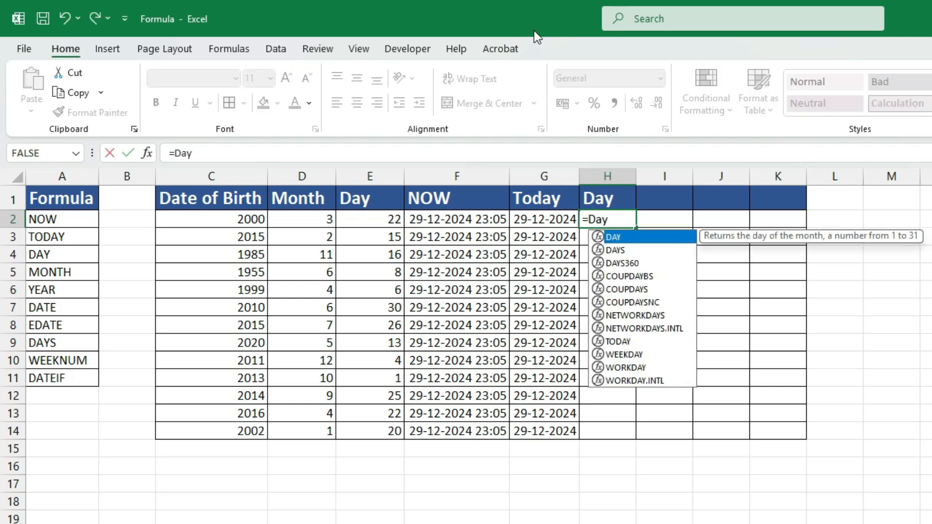
key("Left")
key("Right")
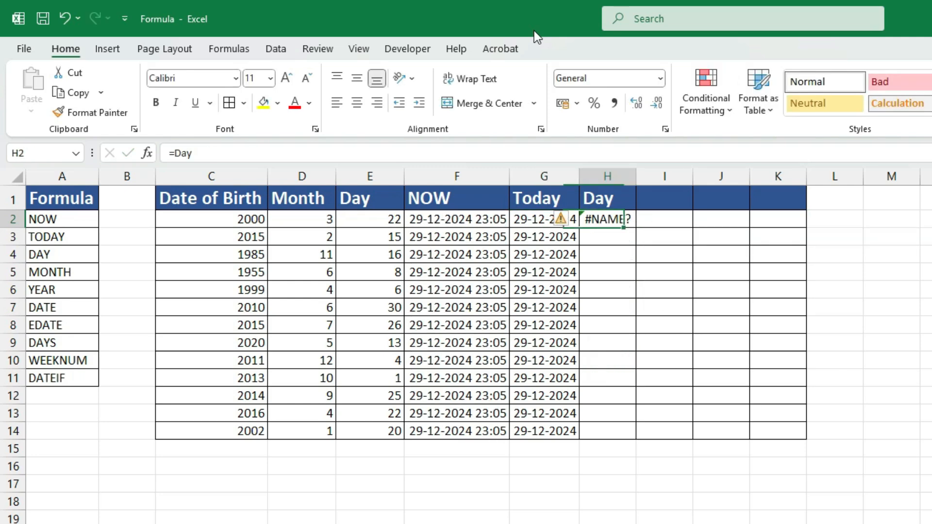
key("F2")
type("(")
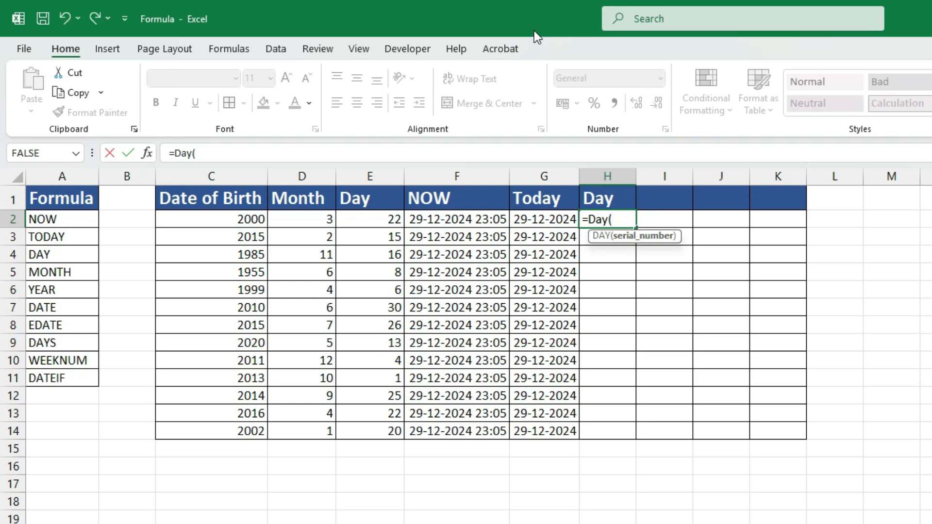
key("Left")
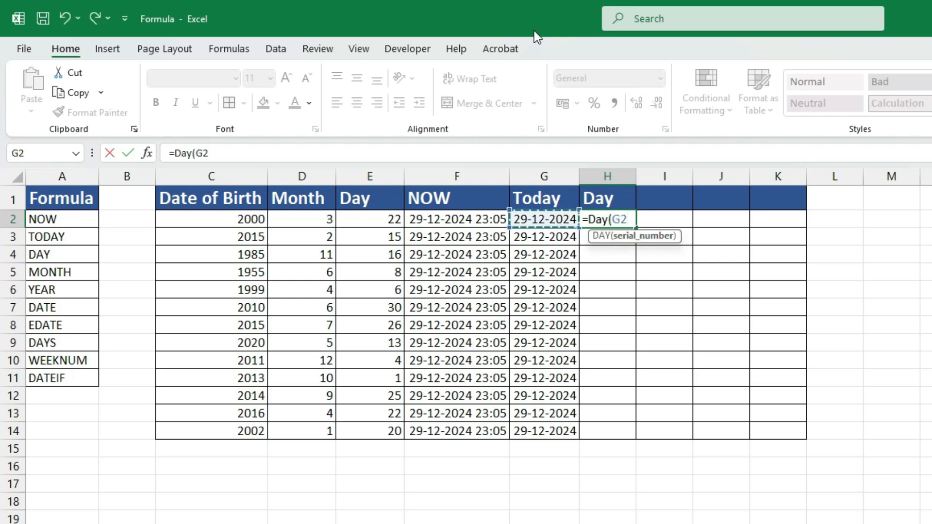
type(")")
key("Return")
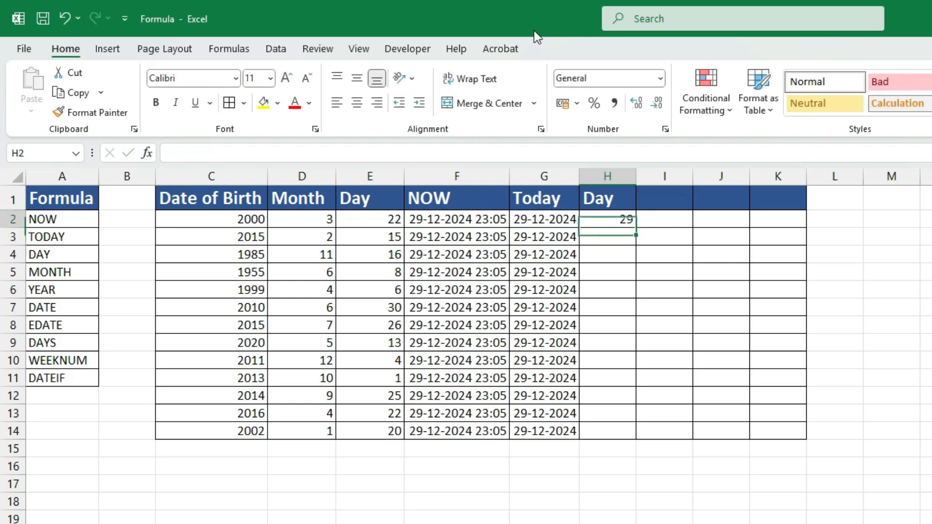
- Copy the DAY formula from H2 down column H through row 14
key("Up")
key("ctrl+c")
key("Left")
key("ctrl+Down")
key("Right")
key("ctrl+shift+Up")
key("ctrl+v")
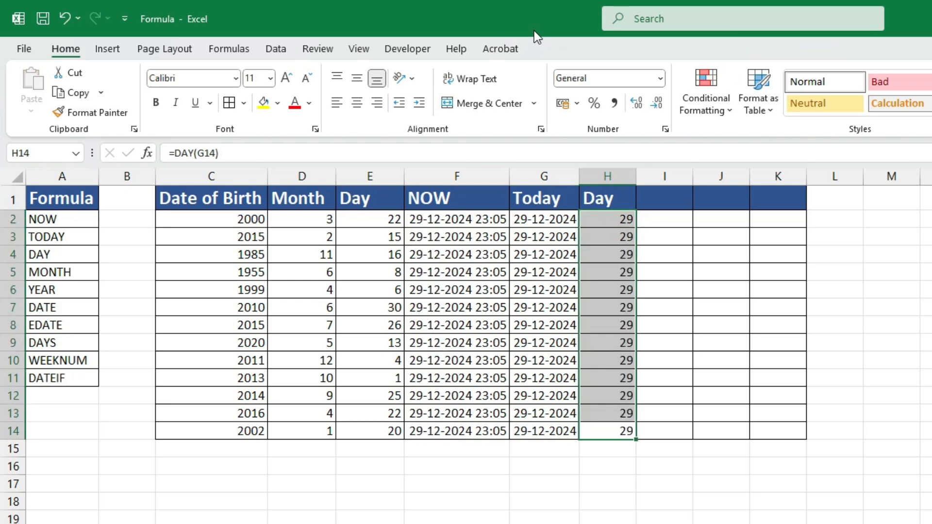
key("Up")
key("ctrl+Up")
key("Down")
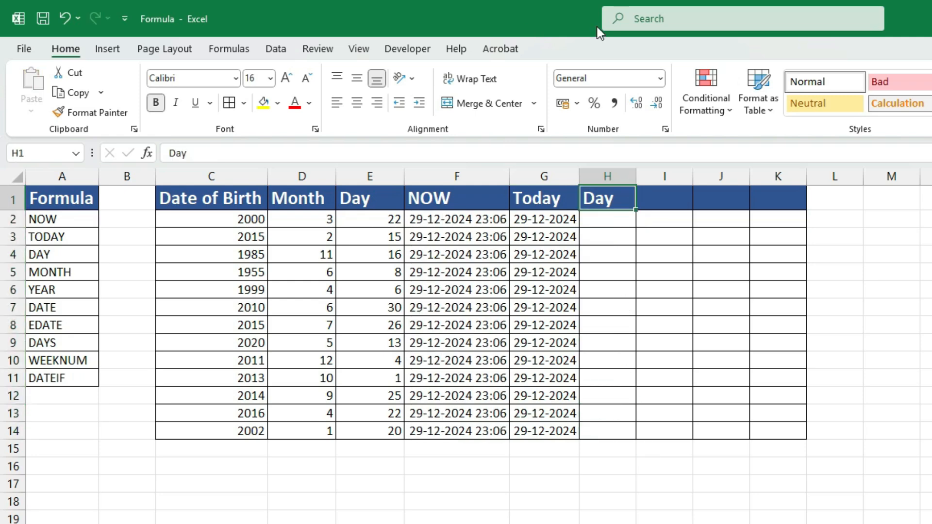
- Change the column H heading in H1 to "Date"
type("Dte")
key("BackSpace")
key("BackSpace")
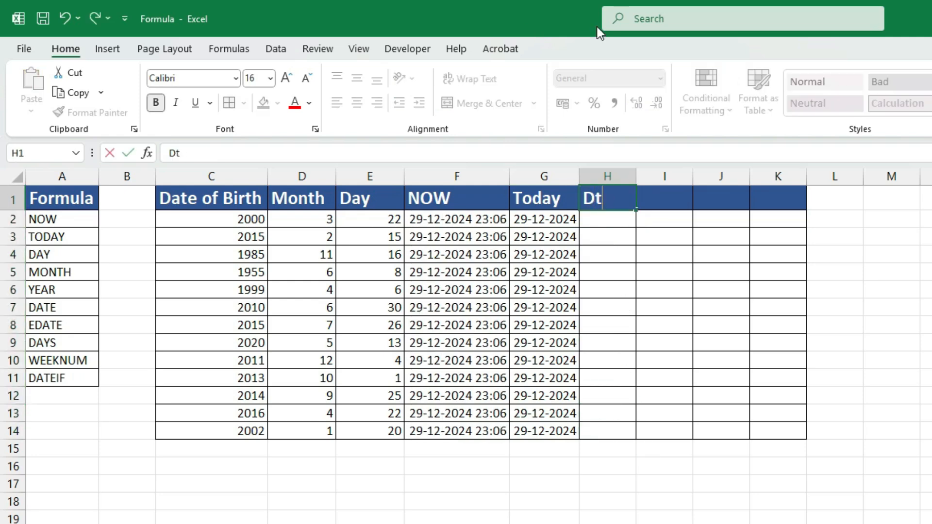
type("ate")
key("Return")
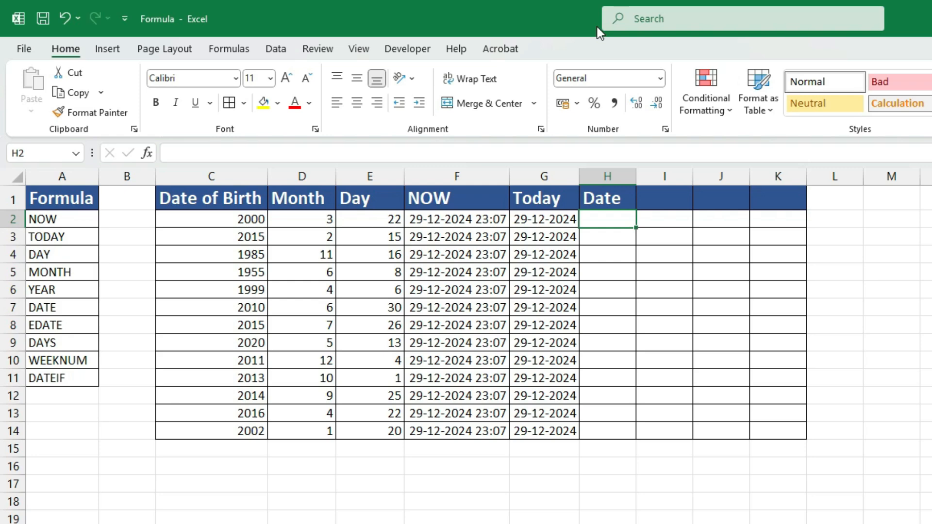
- Enter =DATE(C2,D2,E2) in cell H2 to combine the year, month and day columns into one date
type("=")
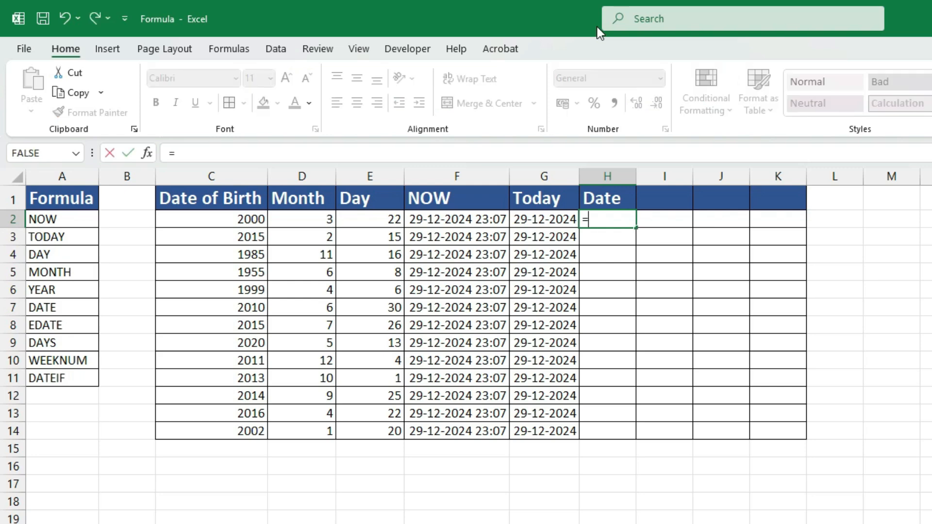
type("Date")
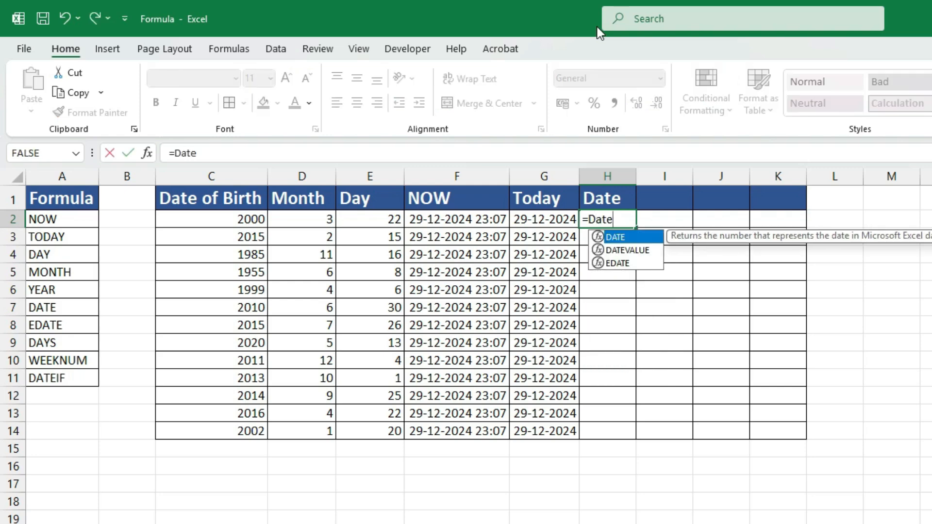
type("(")
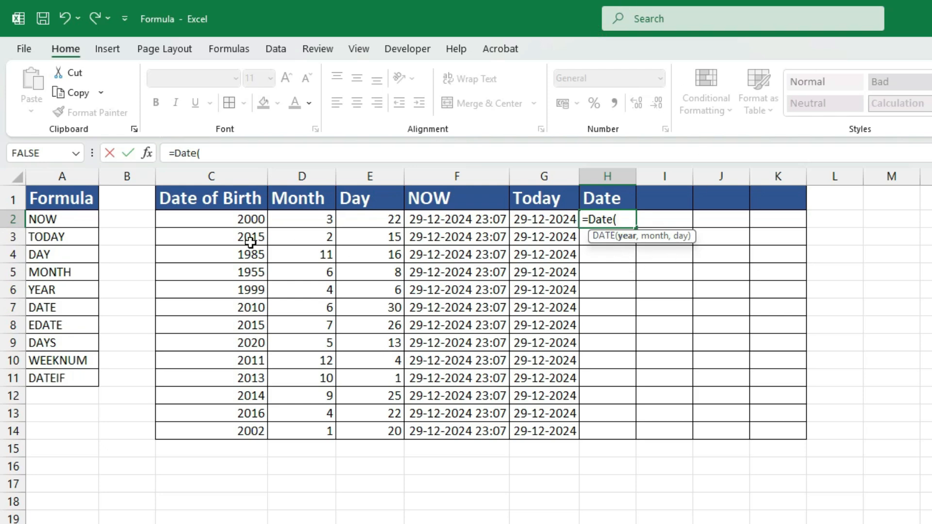
left_click(252, 222)
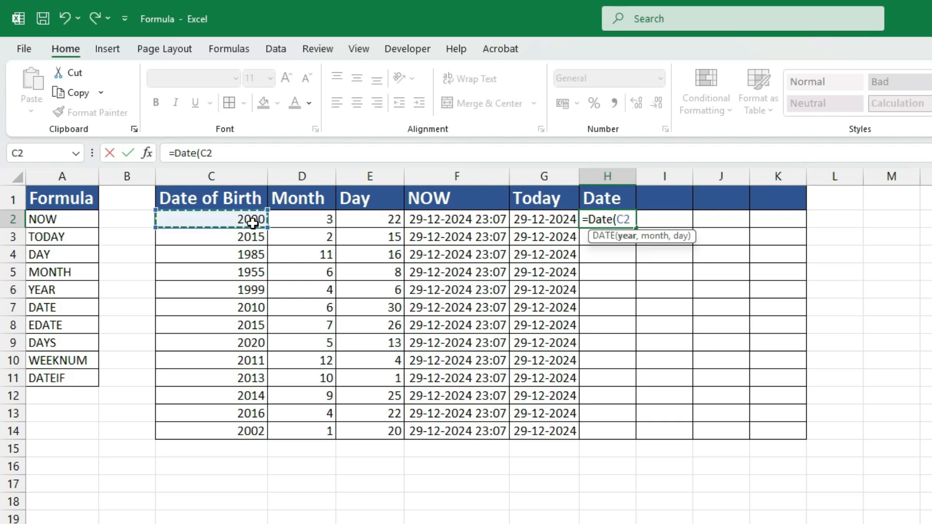
type(",")
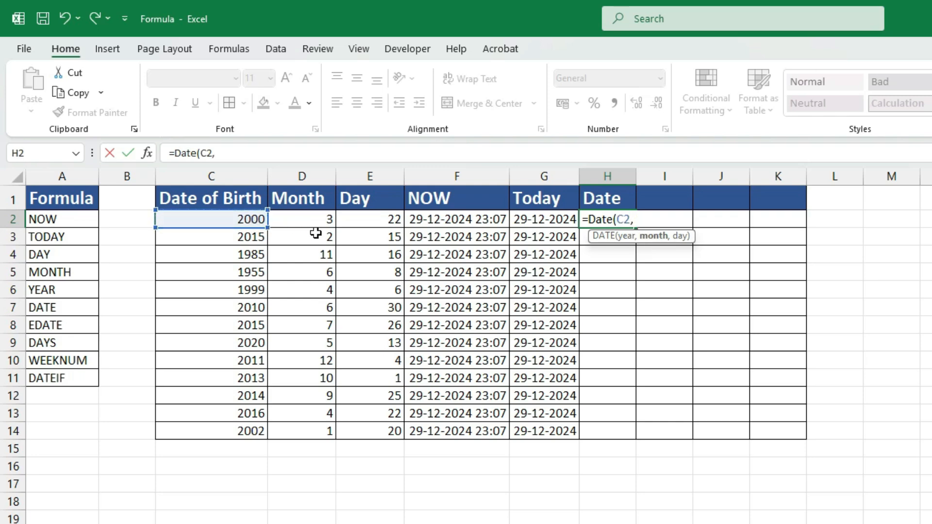
left_click(323, 223)
type(",")
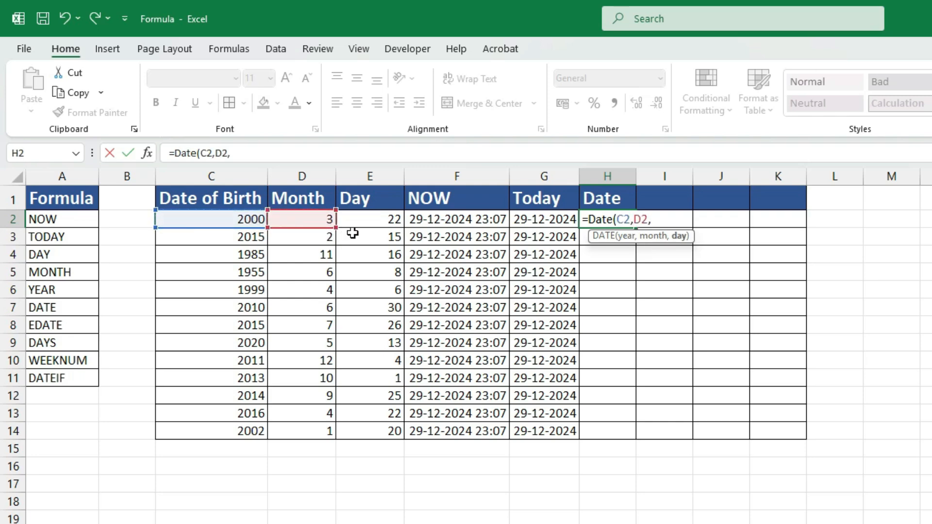
left_click(367, 219)
type(",)")
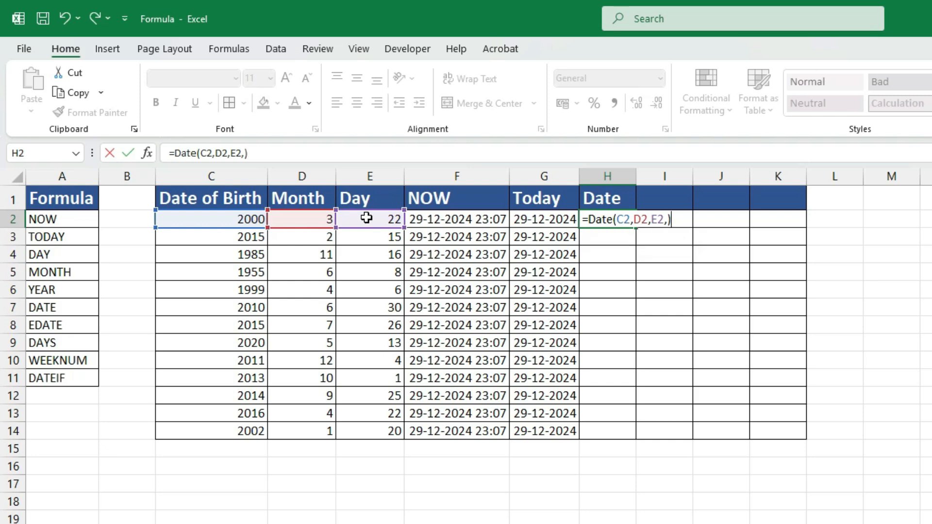
key("Return")
key("Return")
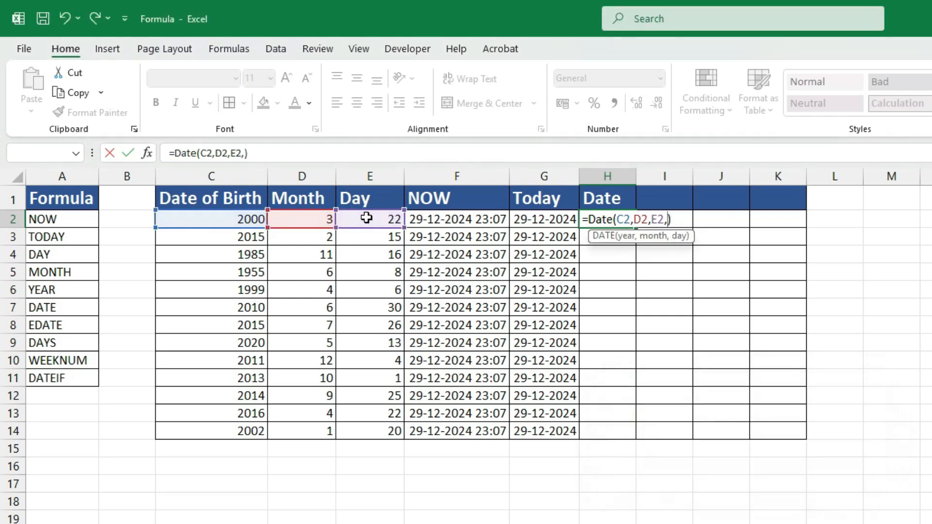
key("BackSpace")
key("ctrl+Return")
- Copy the DATE formula from H2 down the Date column through row 14
key("ctrl+c")
key("Left")
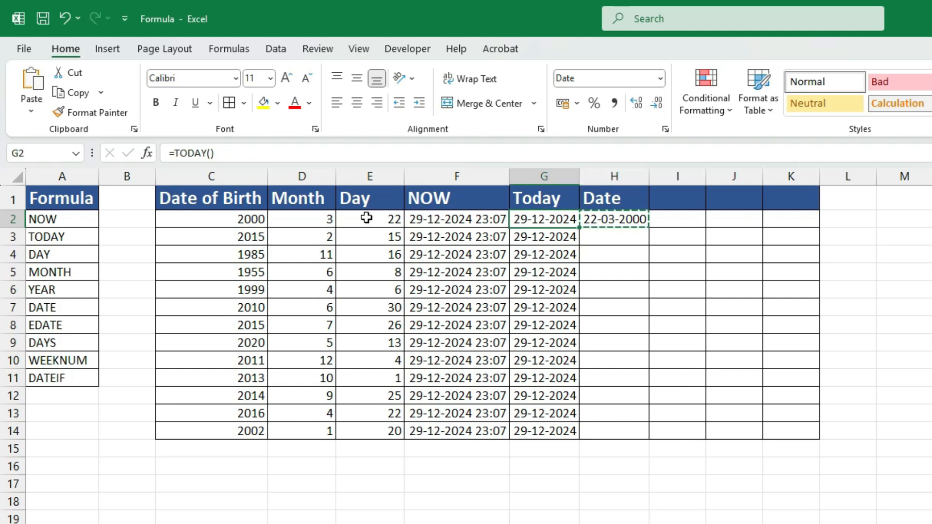
key("ctrl+Down")
key("Right")
key("ctrl+shift+Up")
key("ctrl+v")
key("Up")
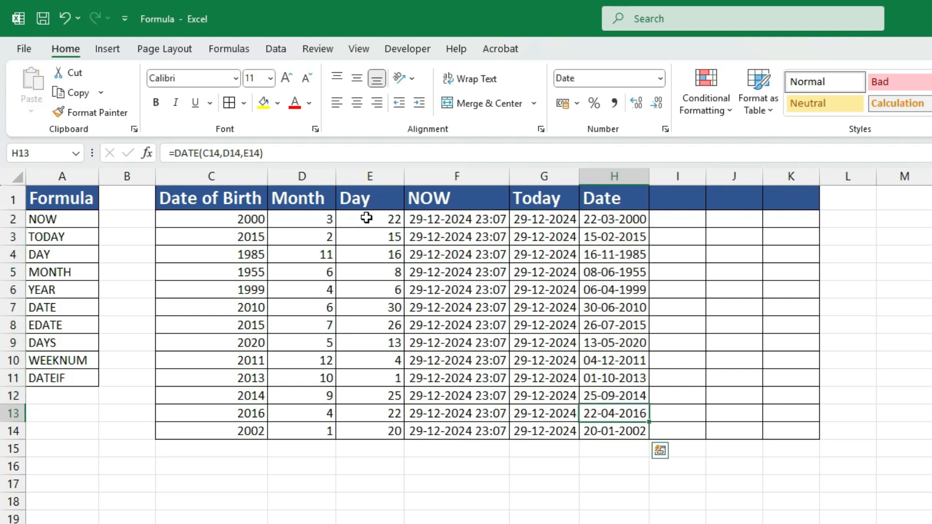
- Enter the heading "Day" in cell I1
key("ctrl+Up")
key("Down")
key("Right")
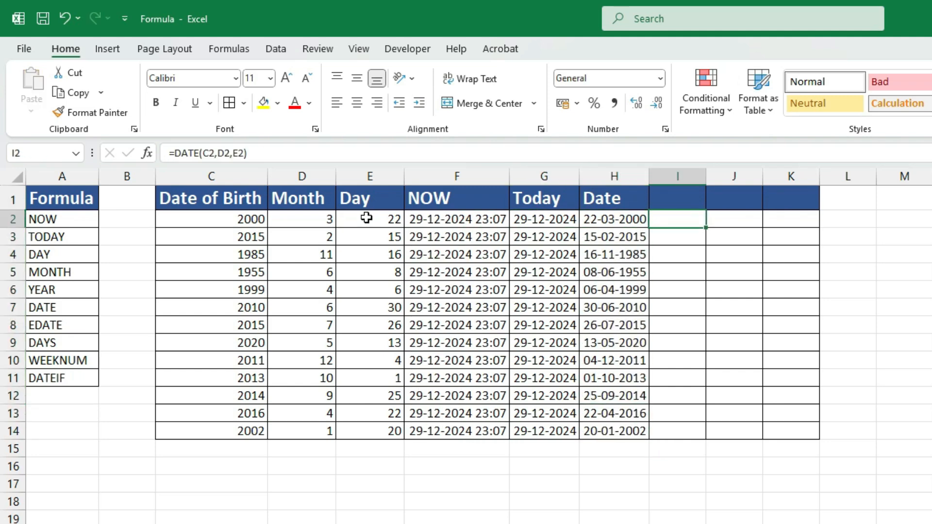
key("Up")
type("D")
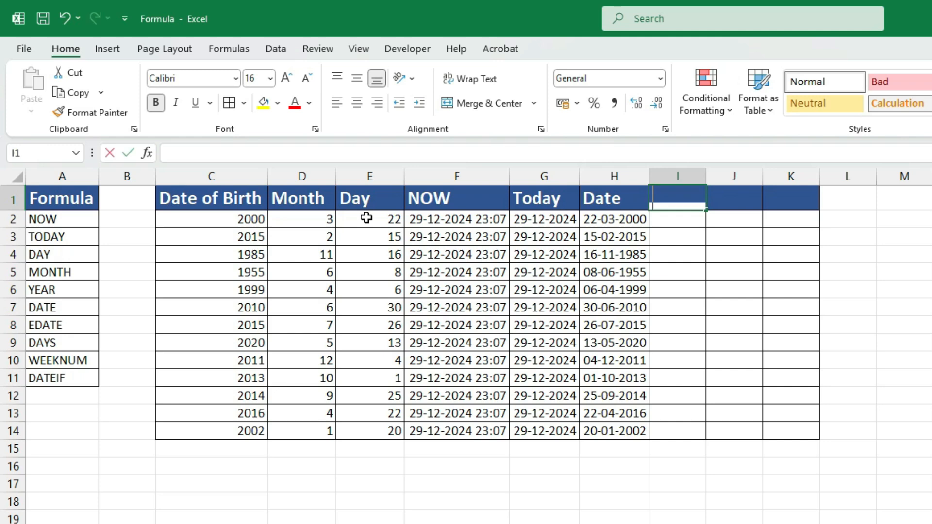
type("ay")
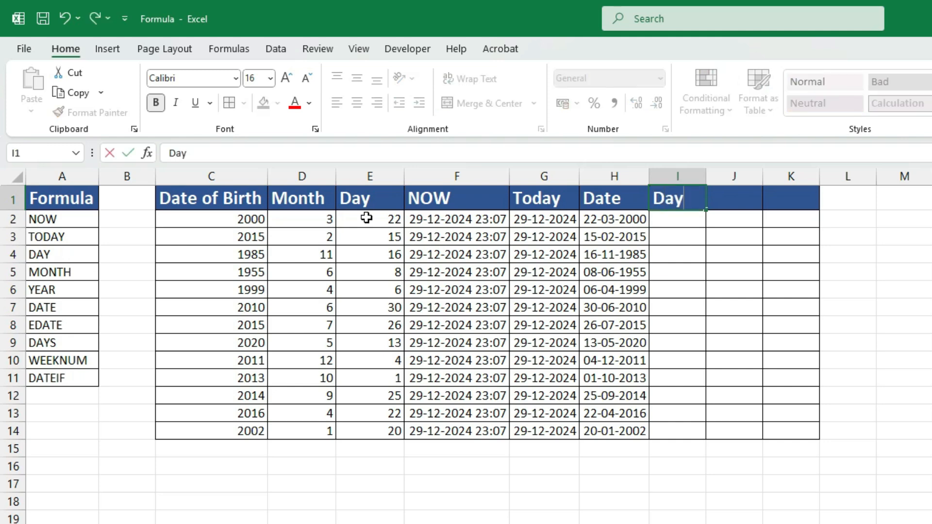
key("Return")
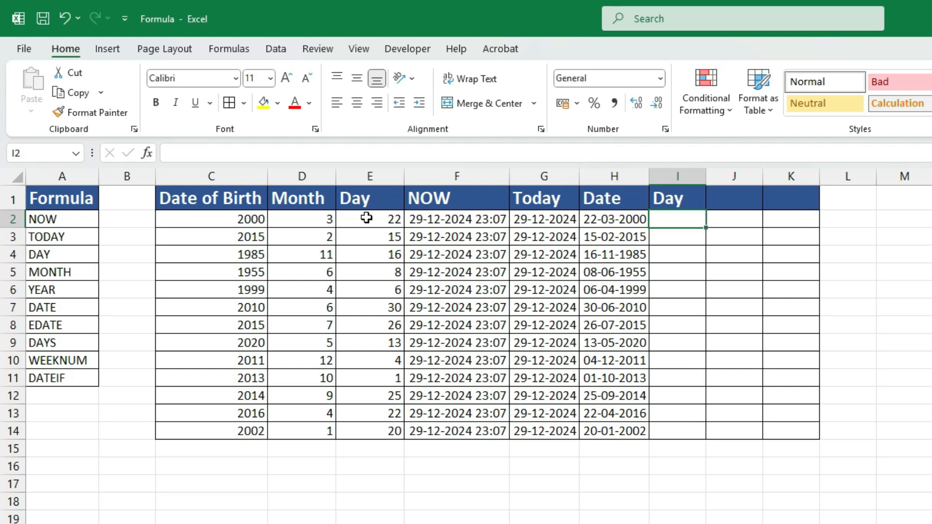
- Enter =DAY(H2) in cell I2 and copy the formula down column I through row 14
type("=")
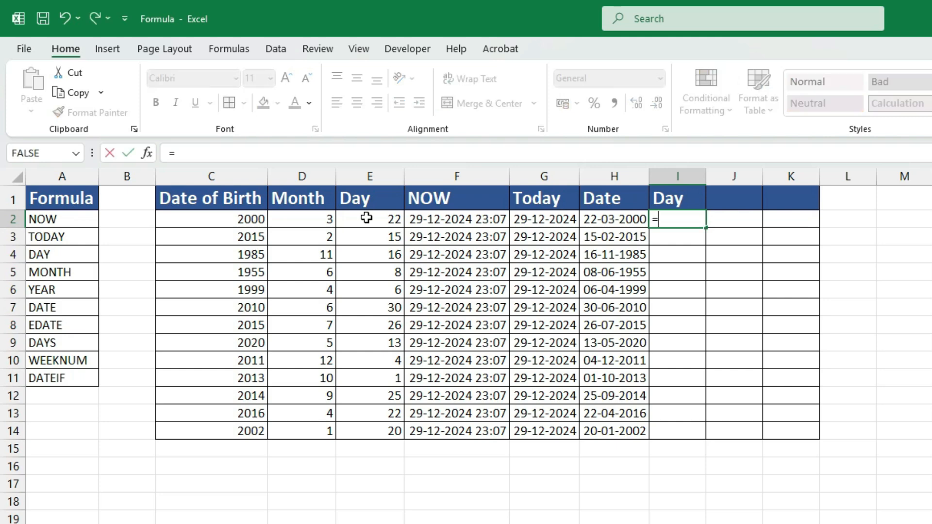
type("Day")
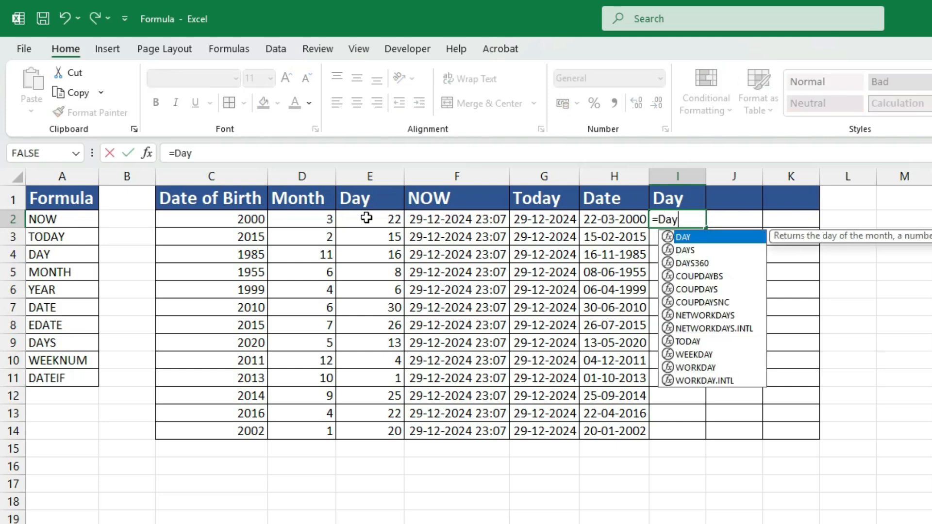
type("(")
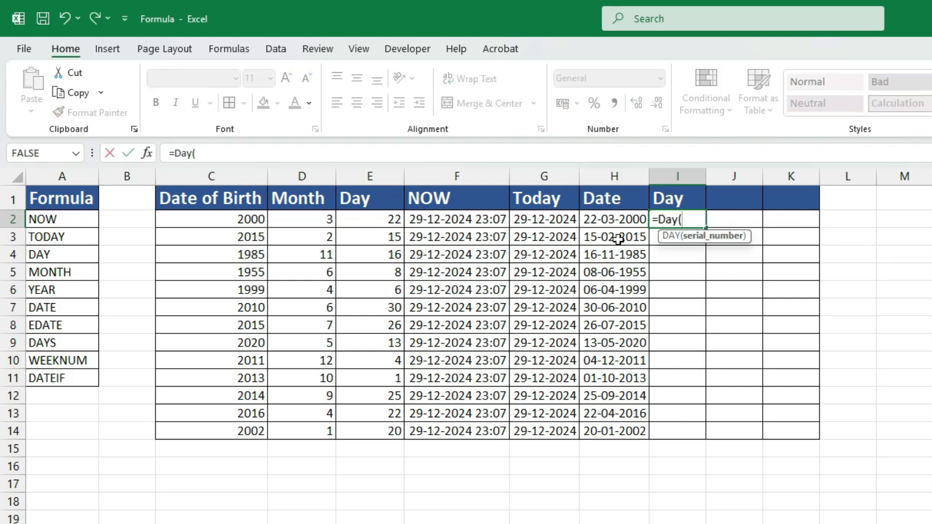
left_click(617, 219)
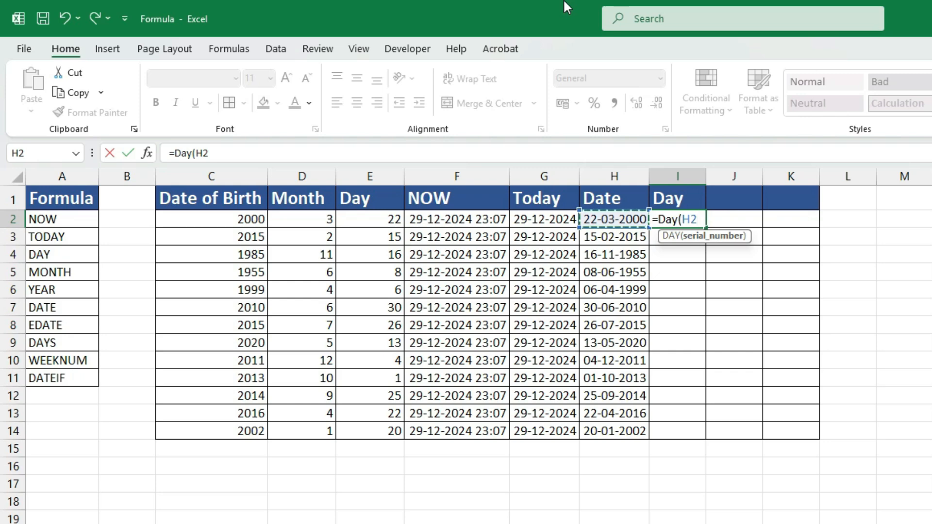
type(")")
key("ctrl+Return")
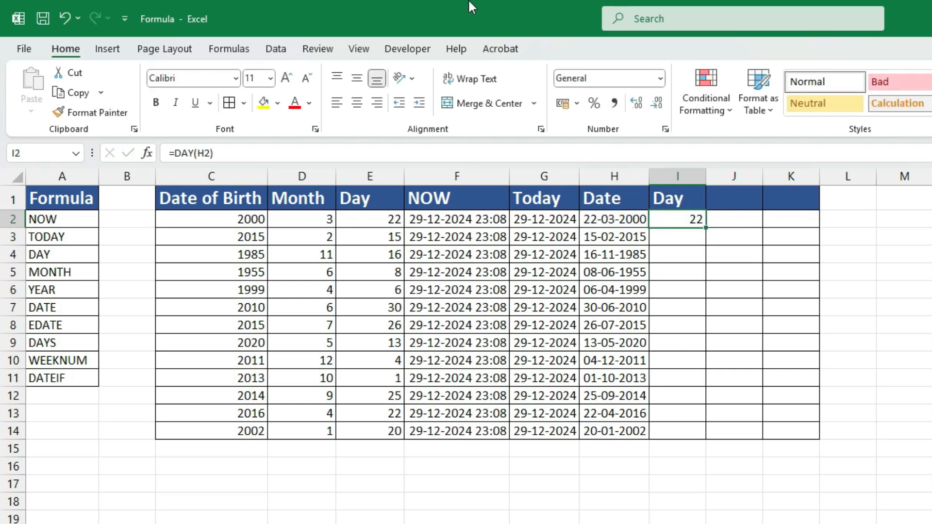
double_click(710, 231)
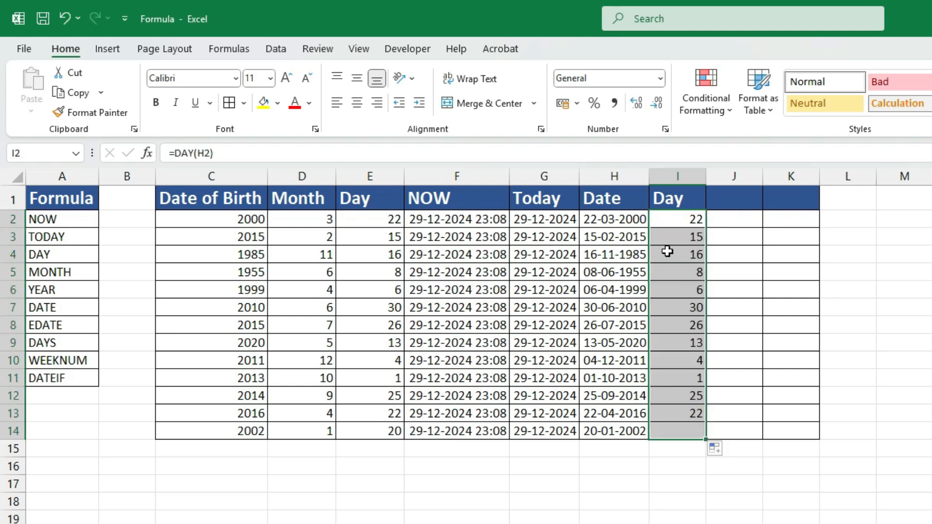
left_click(668, 250)
- Enter the heading "Month" in cell J1
left_click(728, 199)
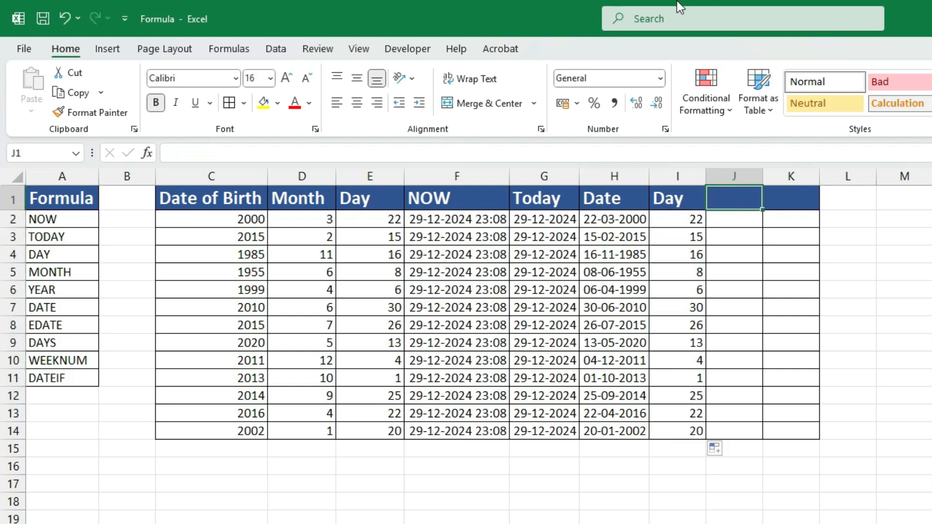
type("Month")
key("Return")
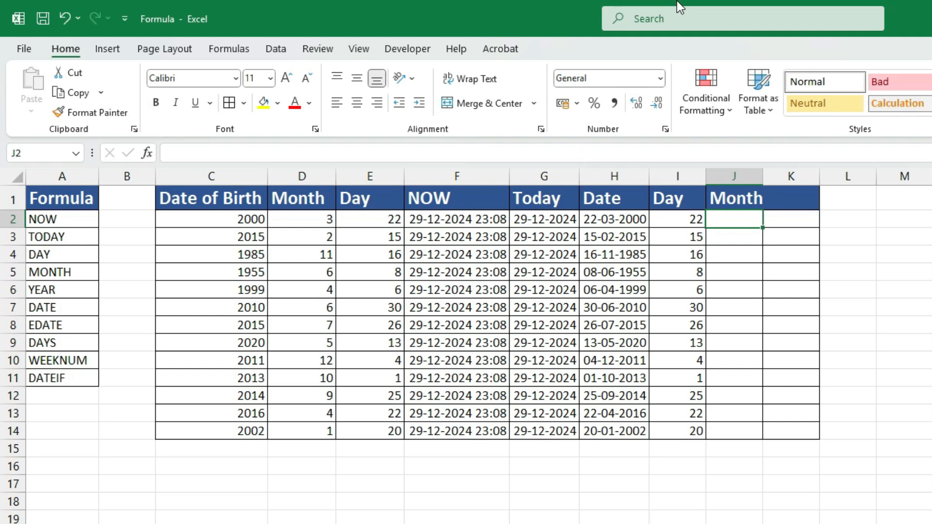
- Enter =MONTH(H2) in cell J2 to extract the month from the combined date
type("=M")
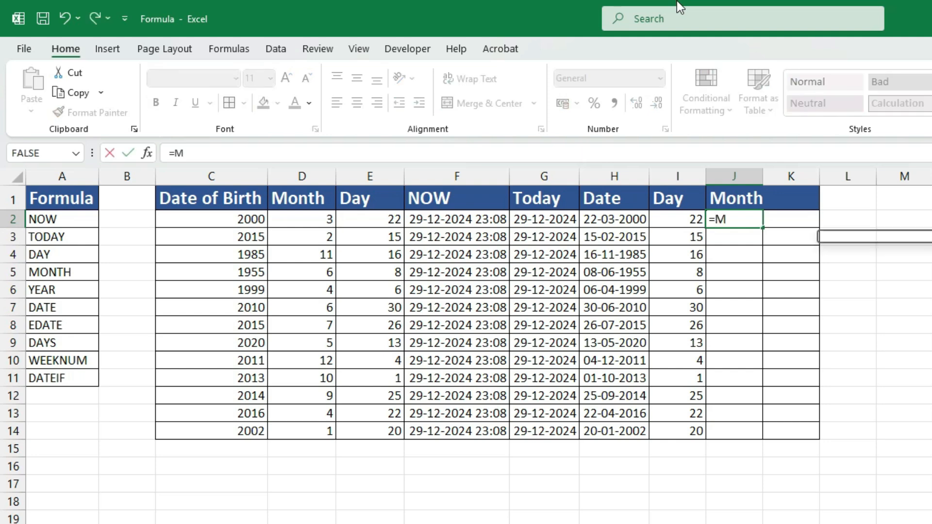
type("onth(")
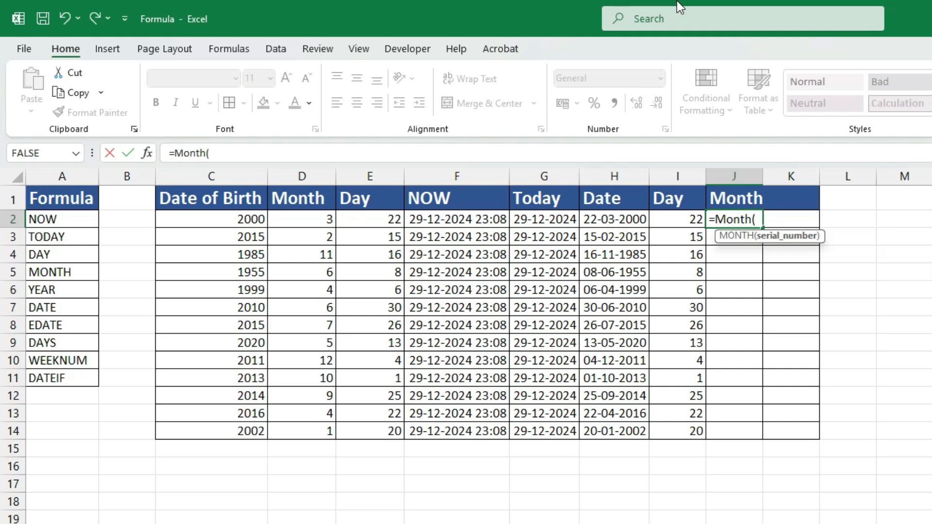
key("Left")
key("Left")
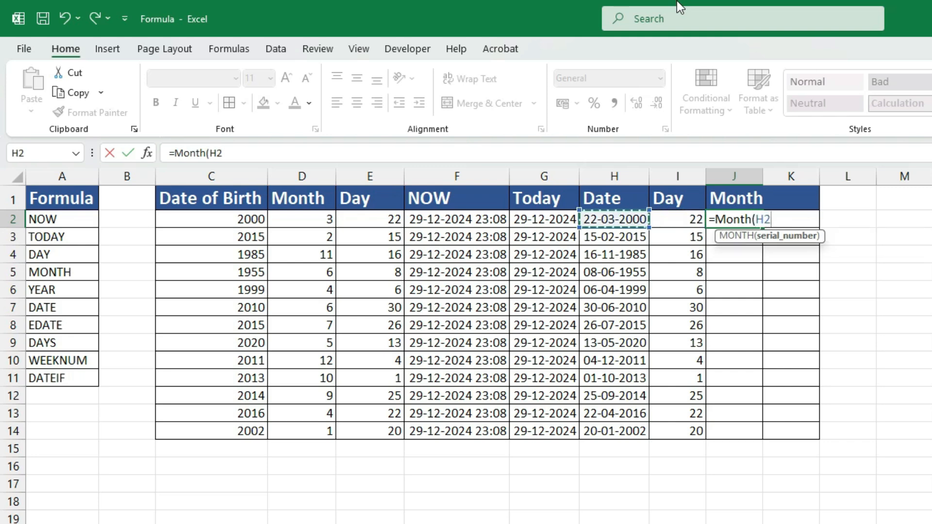
type(")")
key("Return")
key("Up")
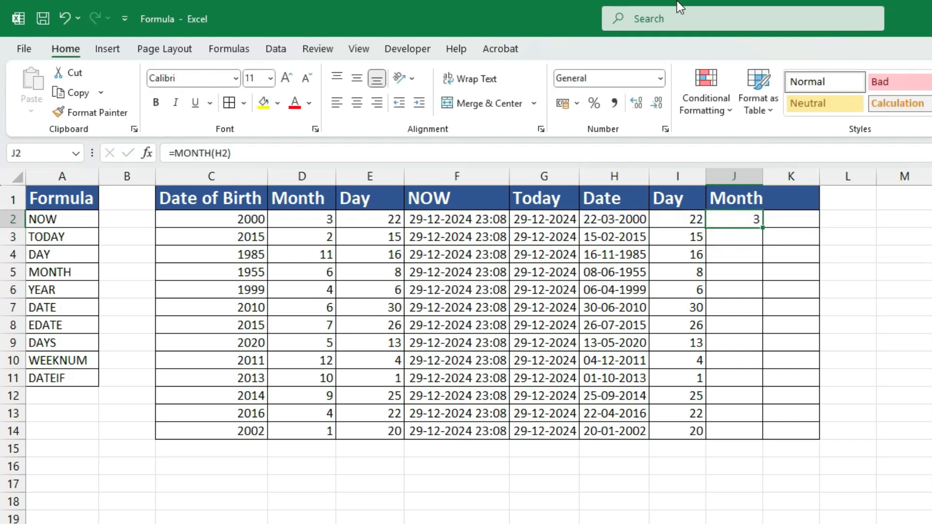
- Copy the MONTH formula from J2 down column J through row 14
double_click(762, 229)
left_click(752, 251)
left_click(752, 221)
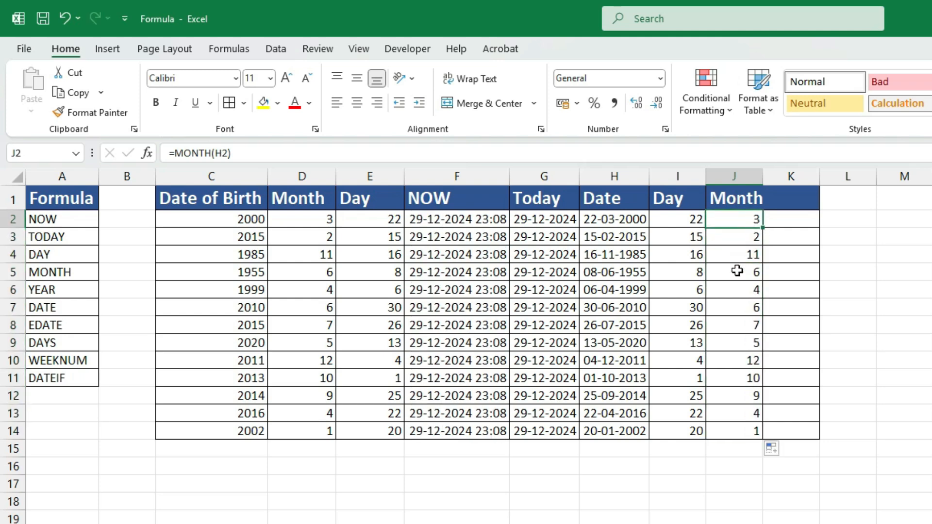
- Enter the heading "Year" in cell K1
key("Right")
key("Up")
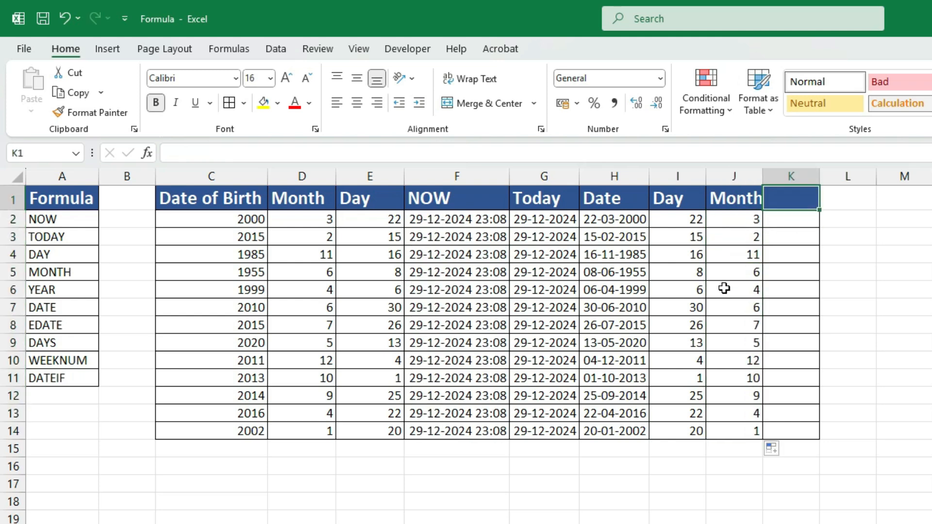
type("Year")
key("BackSpace")
key("BackSpace")
key("BackSpace")
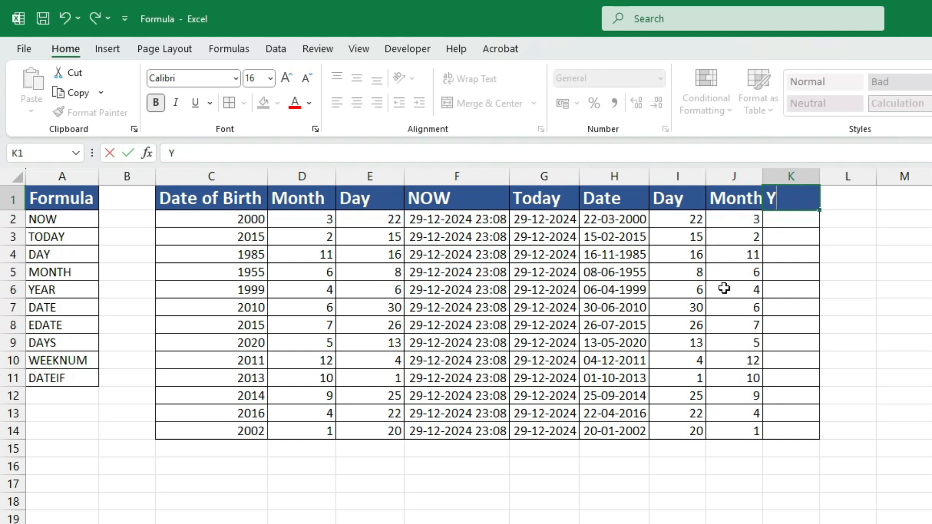
type("ear")
key("Return")
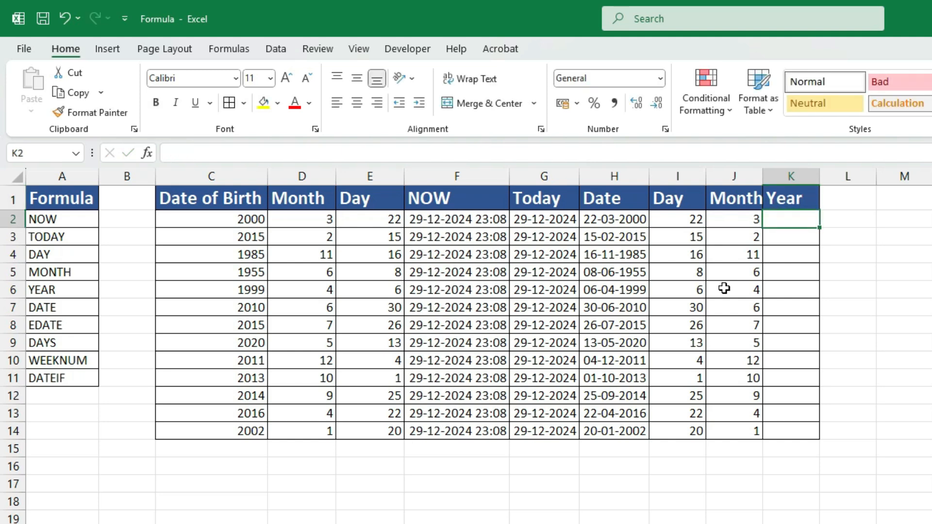
- Enter =YEAR(H2) in cell K2 to extract the year from the combined date
type("=Year")
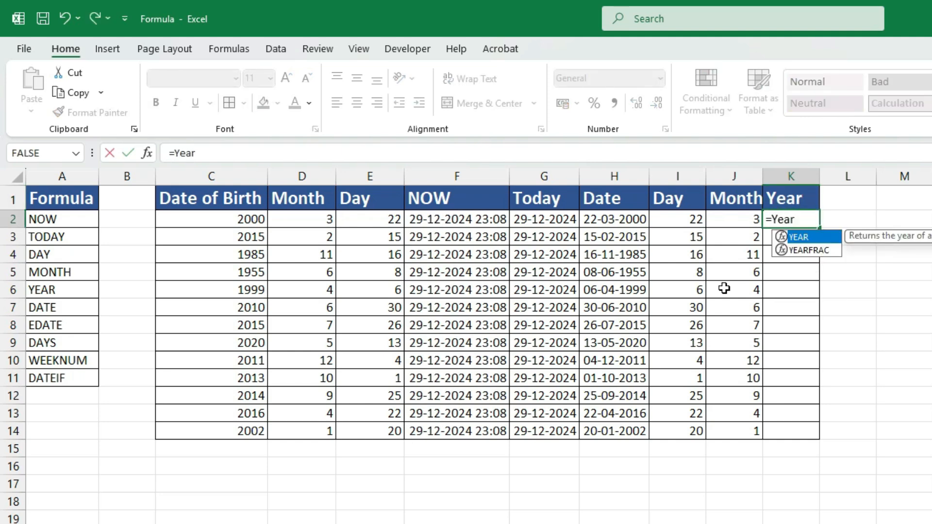
type("(")
key("Left")
key("Left")
key("Left")
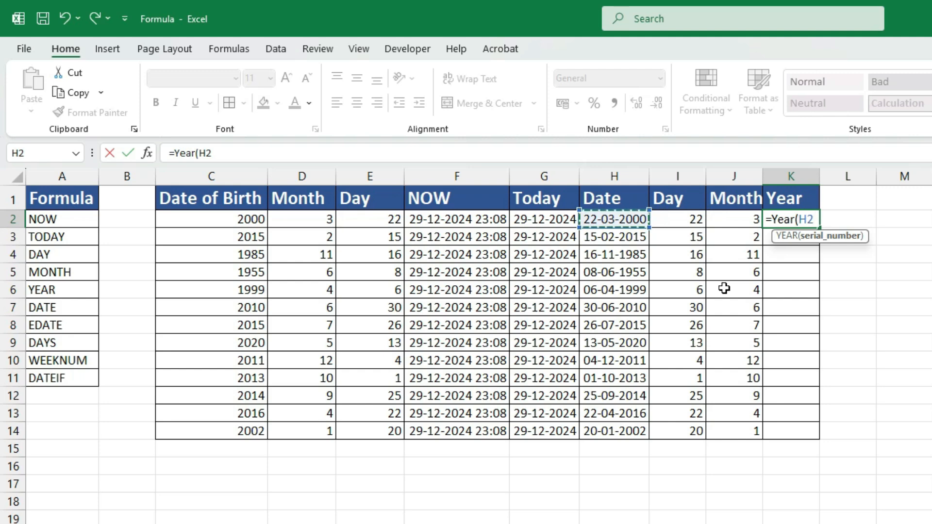
type(")")
key("Return")
key("Up")
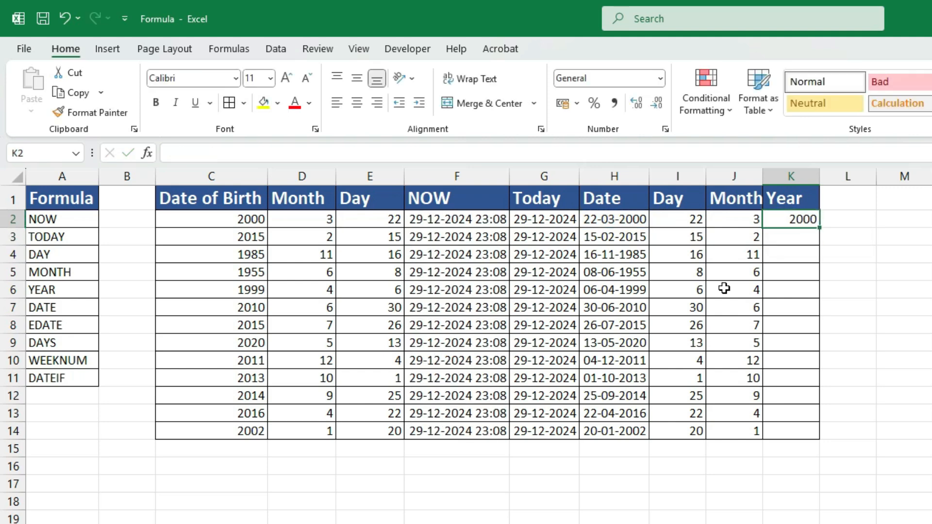
- Copy the YEAR formula from K2 down column K through row 14
double_click(818, 227)
left_click(791, 254)
left_click(791, 307)
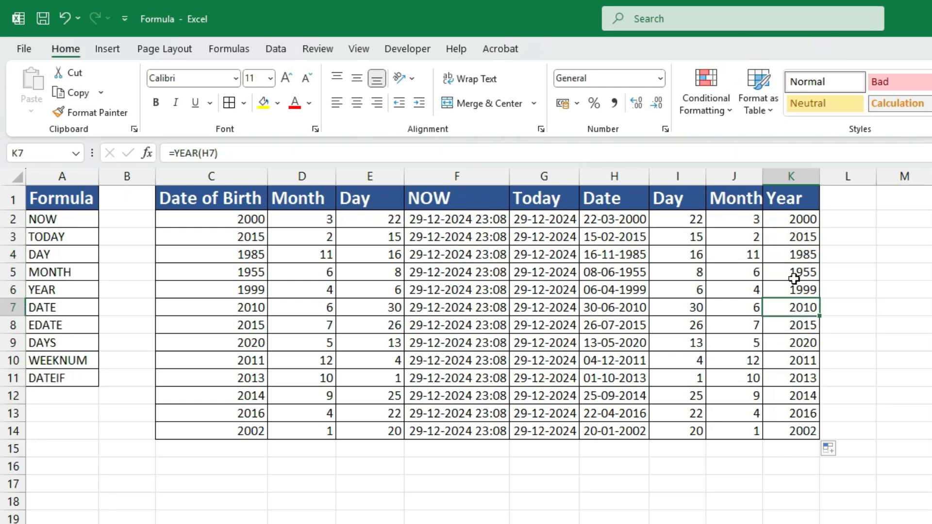
left_click(791, 237)
- Copy the Year heading cell from K1 into L1 to start the "Edate" column
left_click(787, 199)
key("ctrl+c")
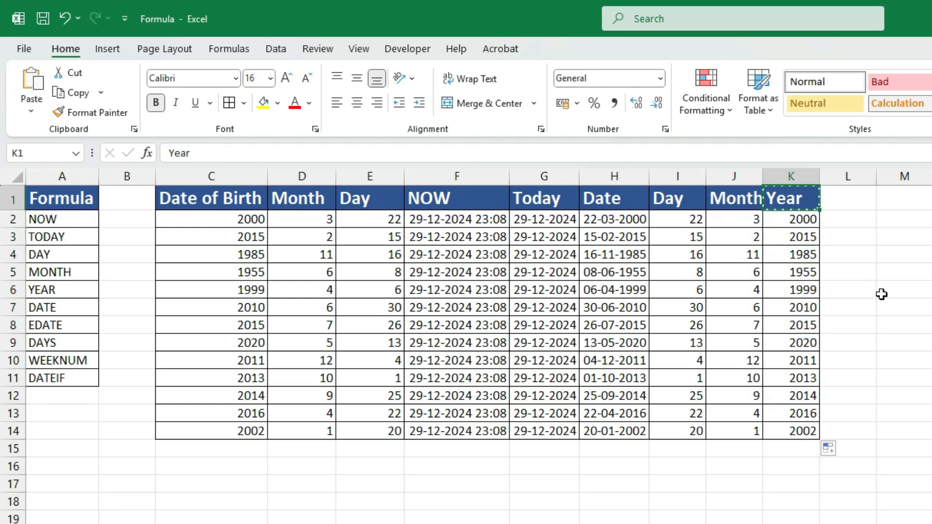
key("Right")
key("Return")
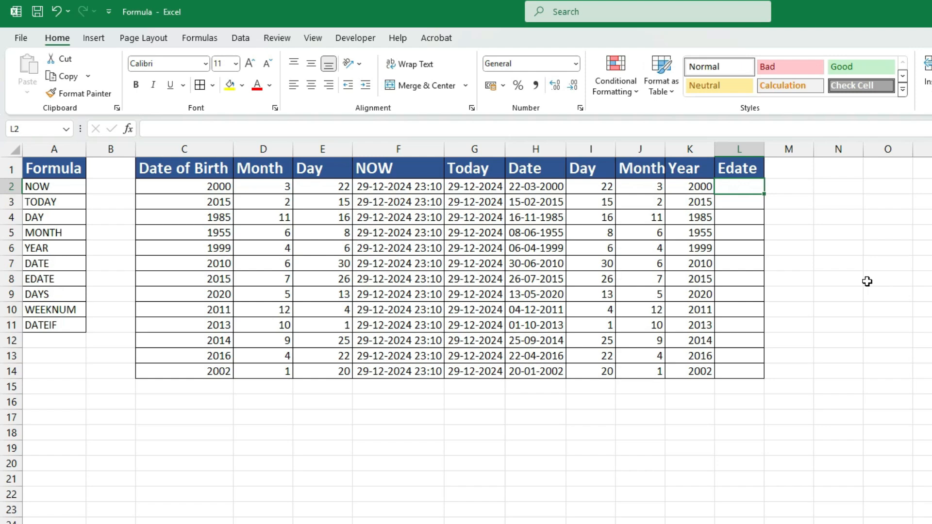
- Enter =EDATE(H2,1) in cell L2 to get the date one month after the date in H2
type("=")
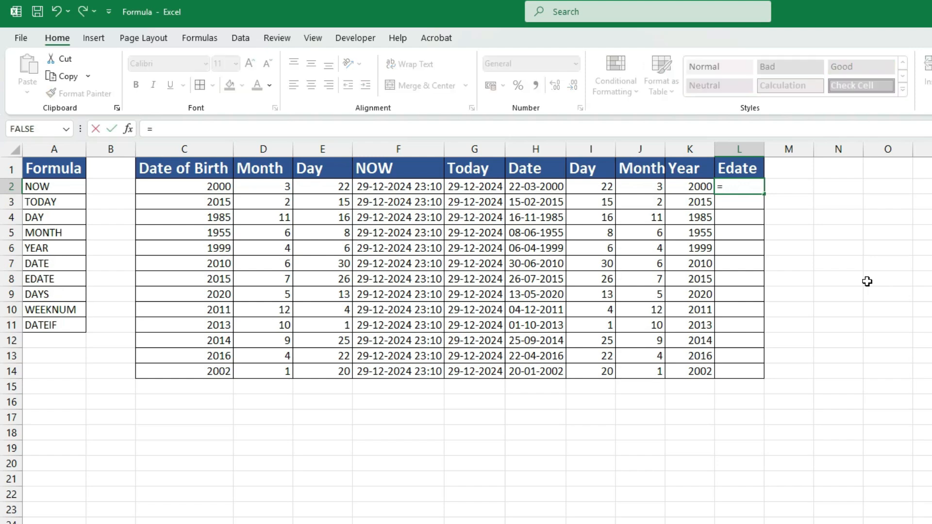
type("edate")
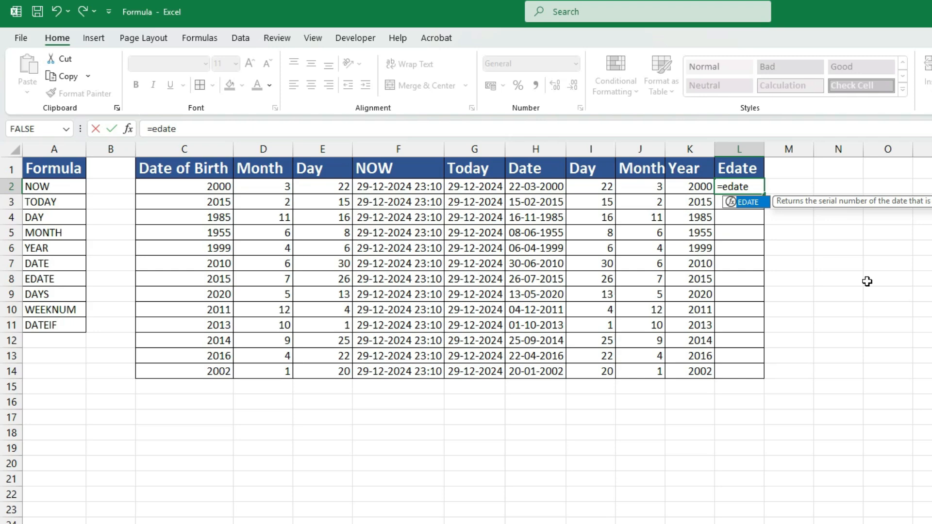
type("(")
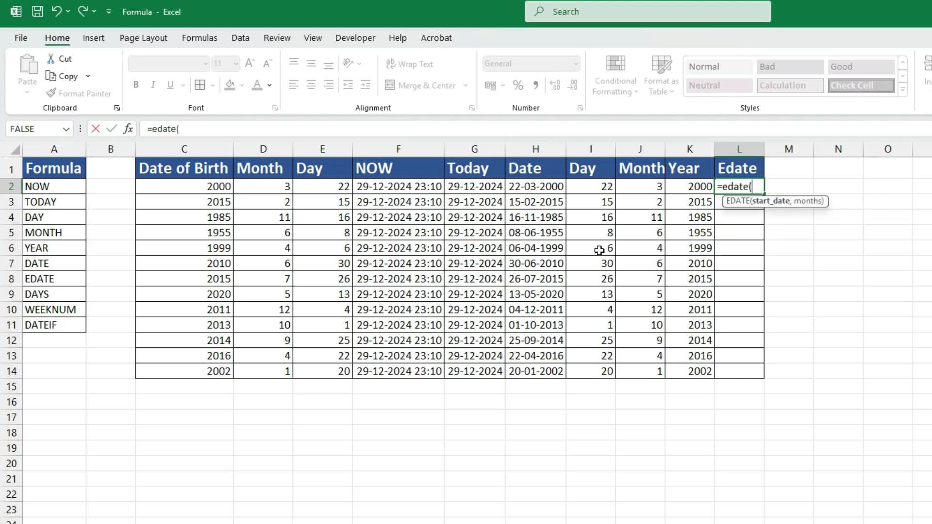
left_click(532, 187)
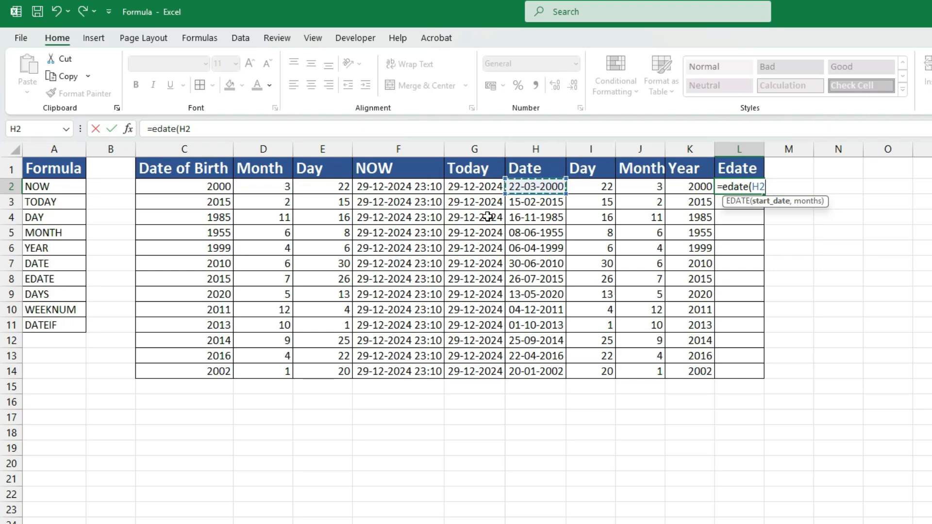
type(",")
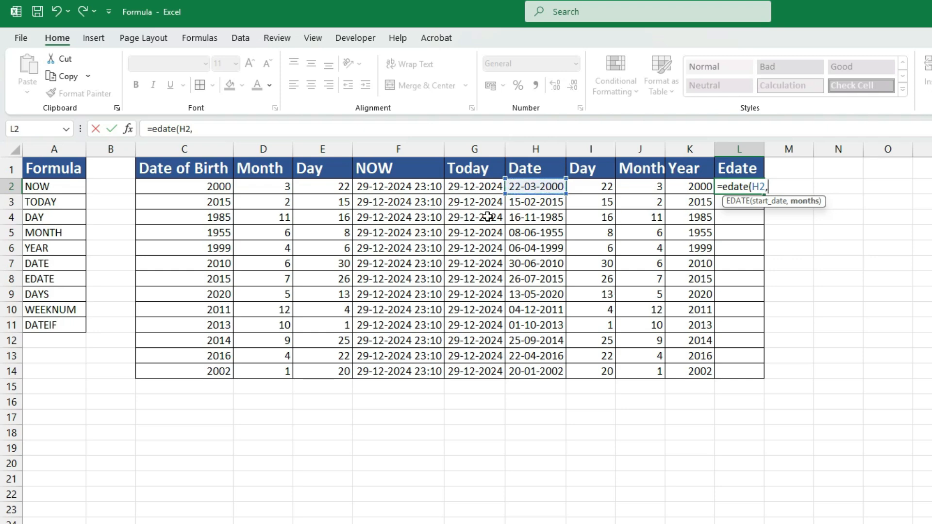
type("1)")
key("Return")
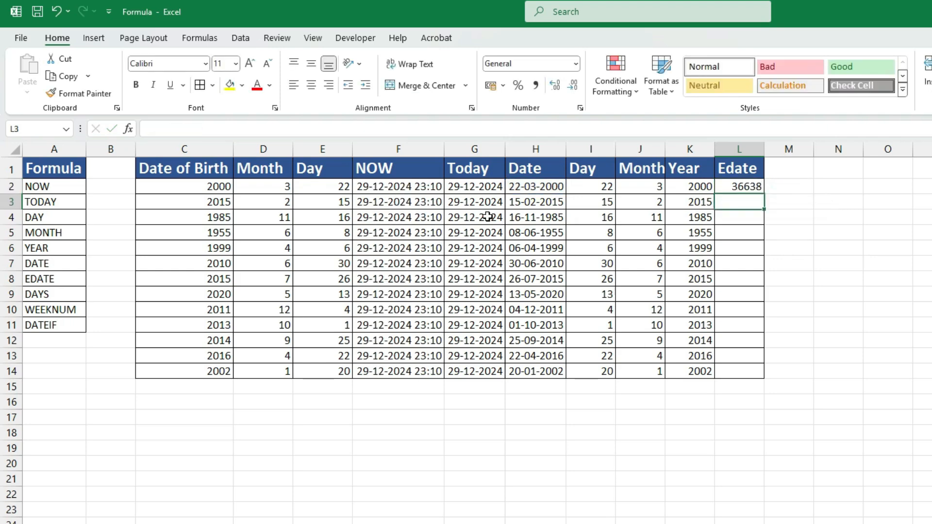
key("Up")
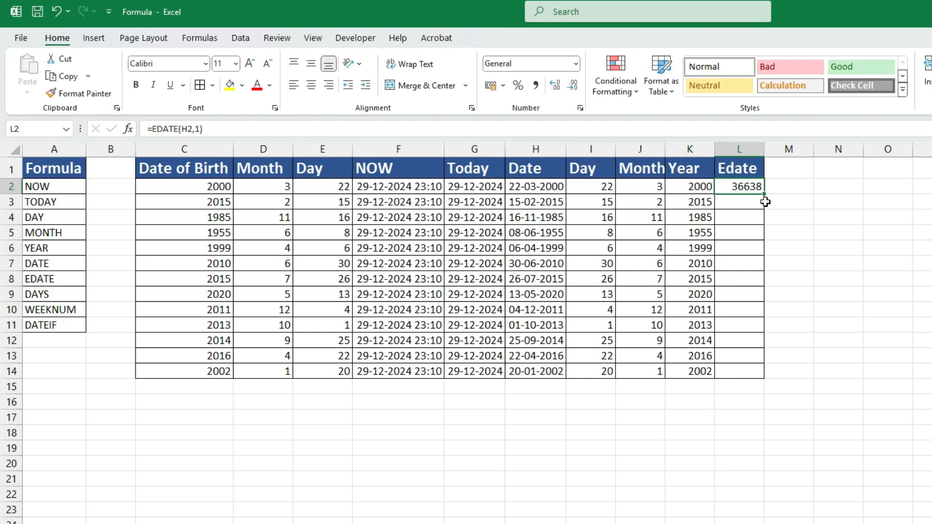
- Format column L as dates using the 14-03-2012 type without the asterisk
right_click(741, 148)
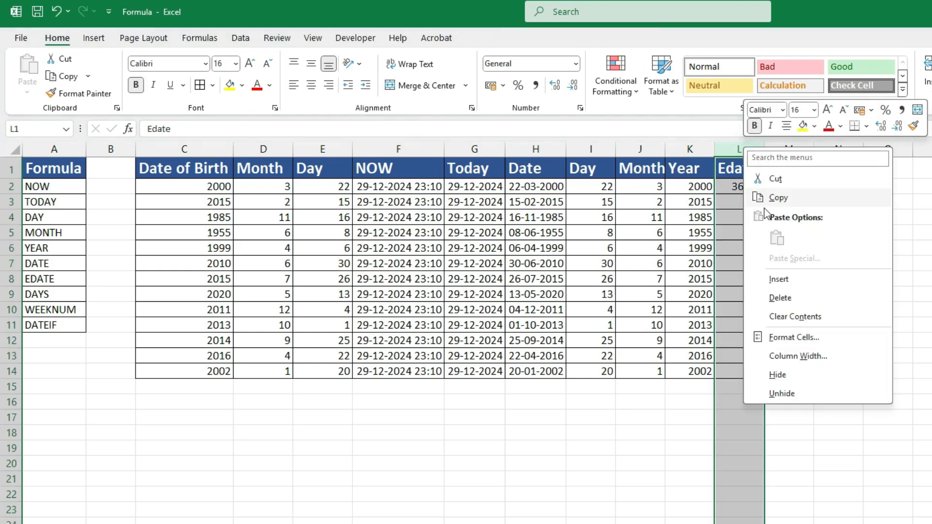
left_click(796, 336)
left_click(663, 268)
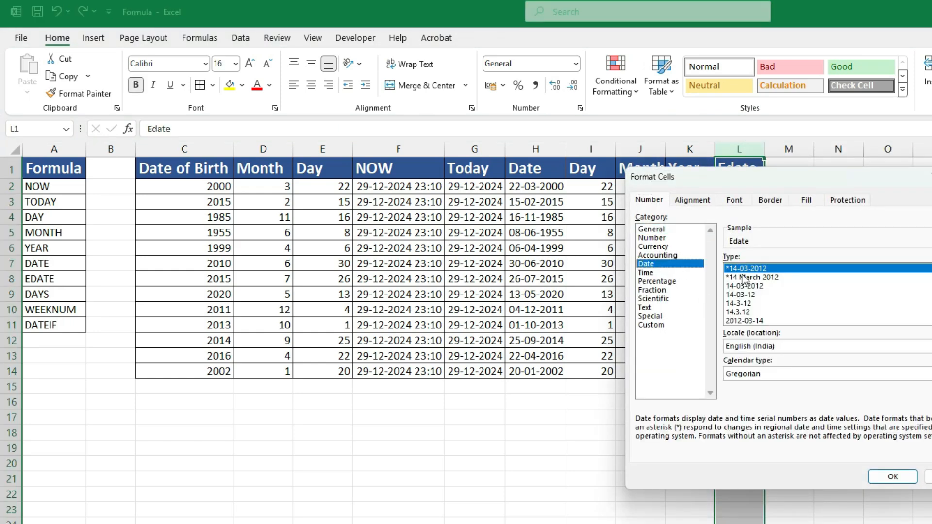
left_click(753, 287)
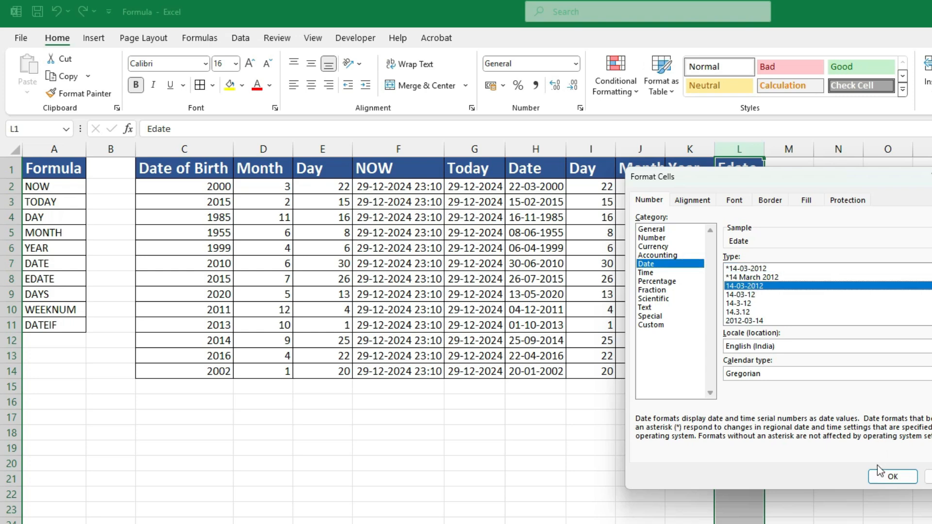
left_click(893, 476)
left_click(796, 306)
- Copy the EDATE formula from L2 down column L through row 14
left_click(749, 191)
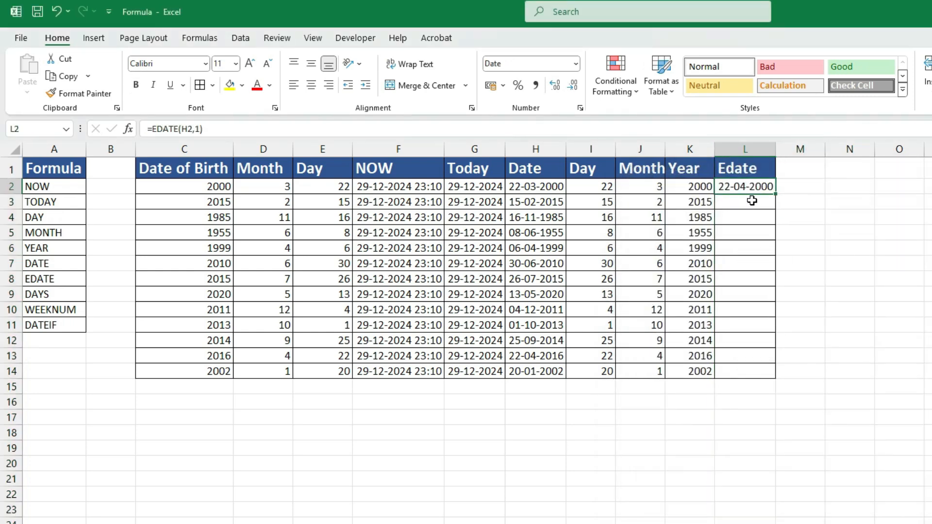
double_click(776, 195)
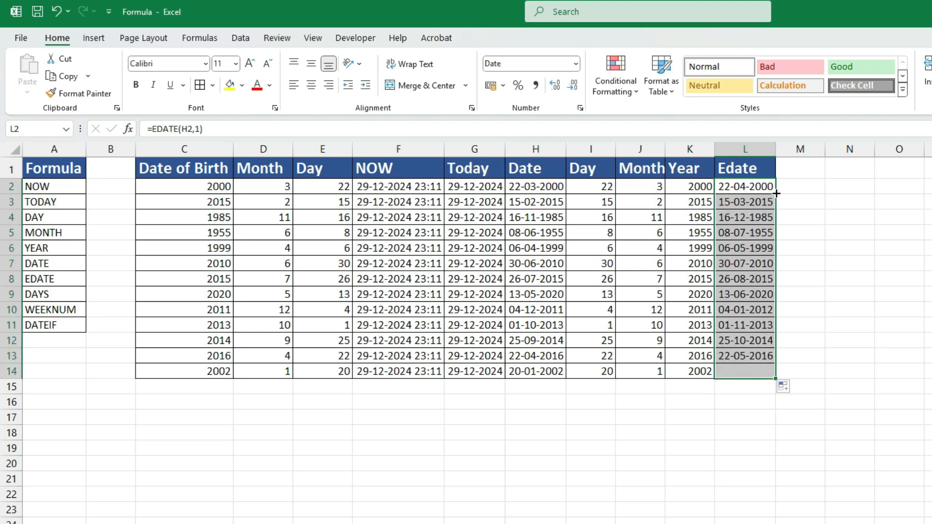
left_click(755, 209)
- Change the formula in L2 to =EDATE(H2,2) and copy it down column L through row 14
left_click(760, 185)
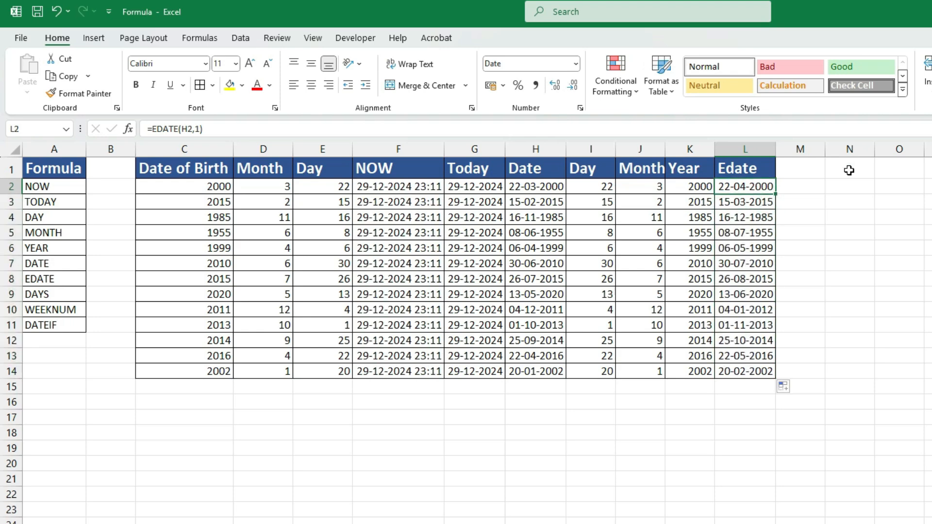
key("F2")
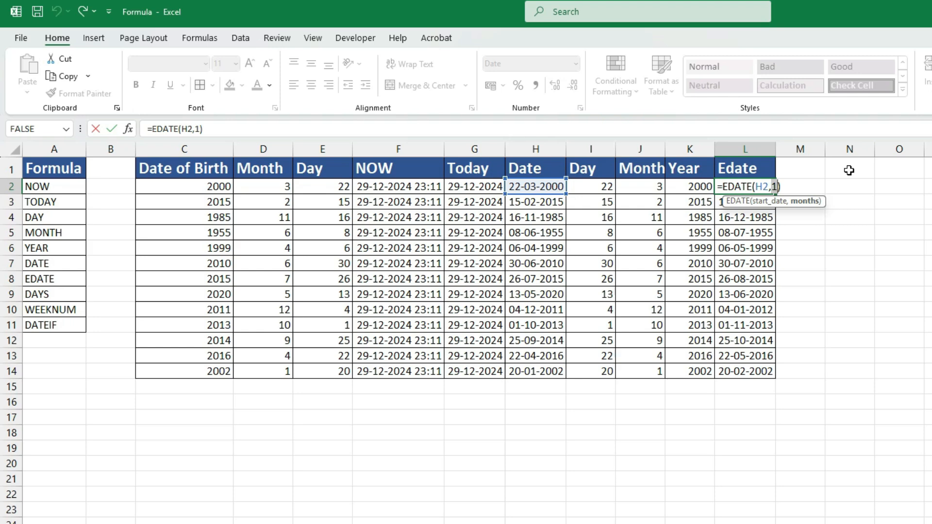
key("BackSpace")
type("2")
key("Return")
key("Up")
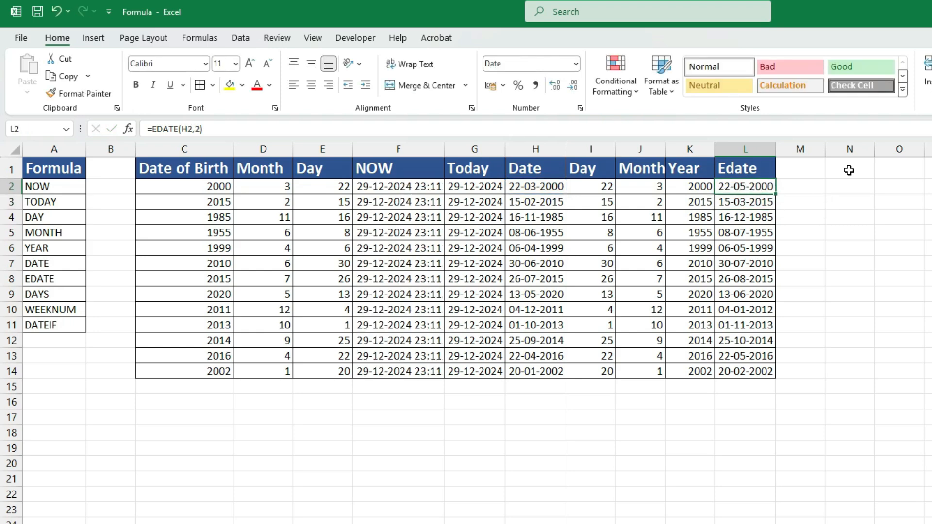
double_click(775, 194)
left_click(745, 188)
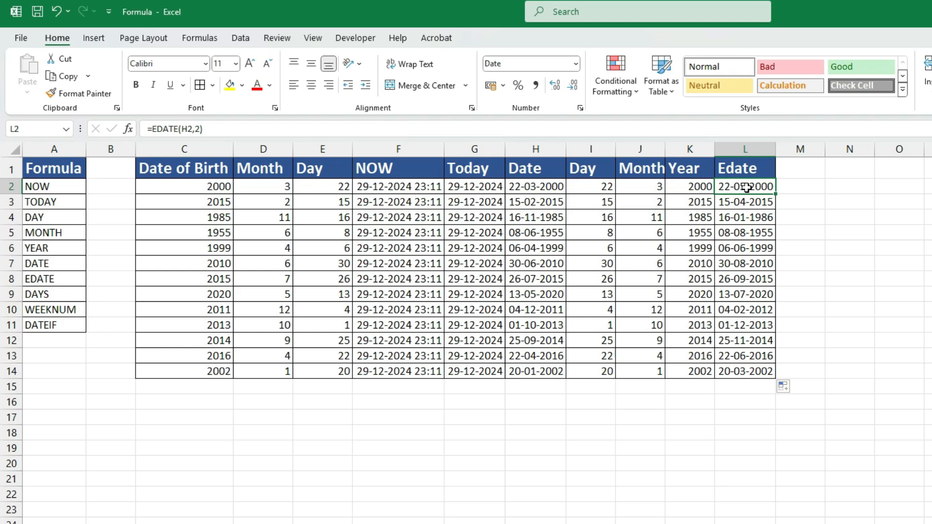
left_click(536, 341)
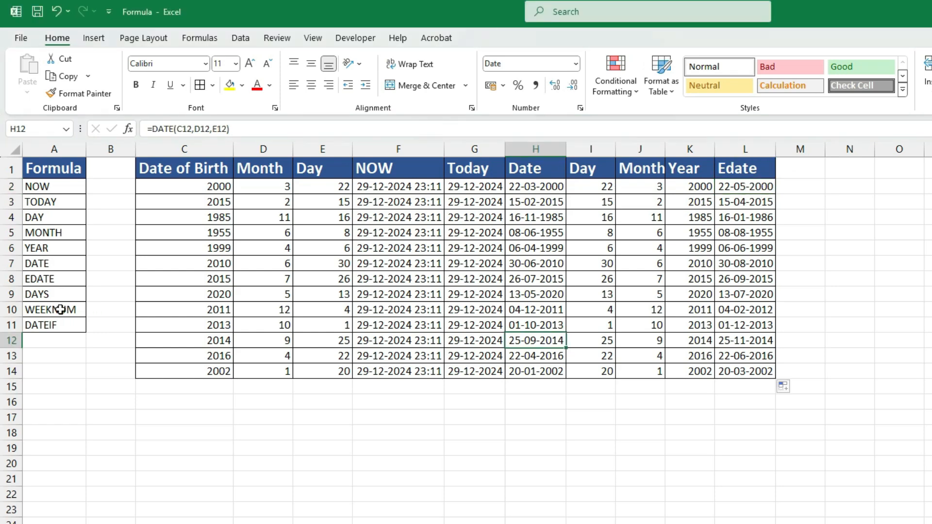
- Copy the Edate heading into M1, rename it "Weeknum" and fit column M's width to the heading
left_click(61, 310)
left_click(769, 171)
key("ctrl+c")
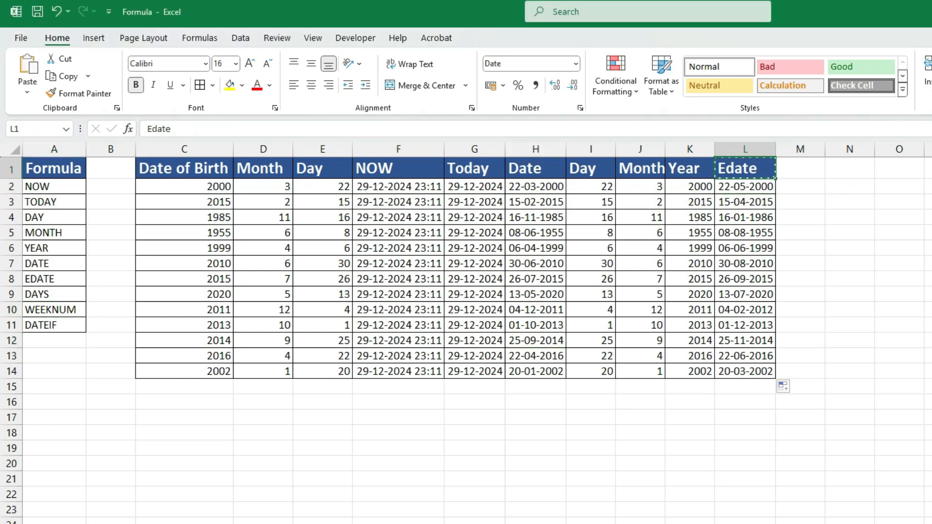
key("Right")
key("ctrl+v")
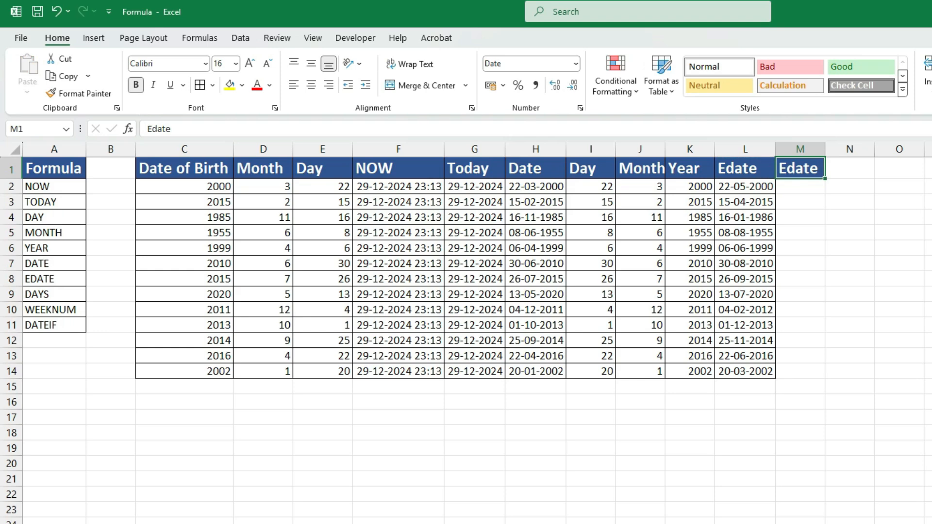
type("Weeknumber")
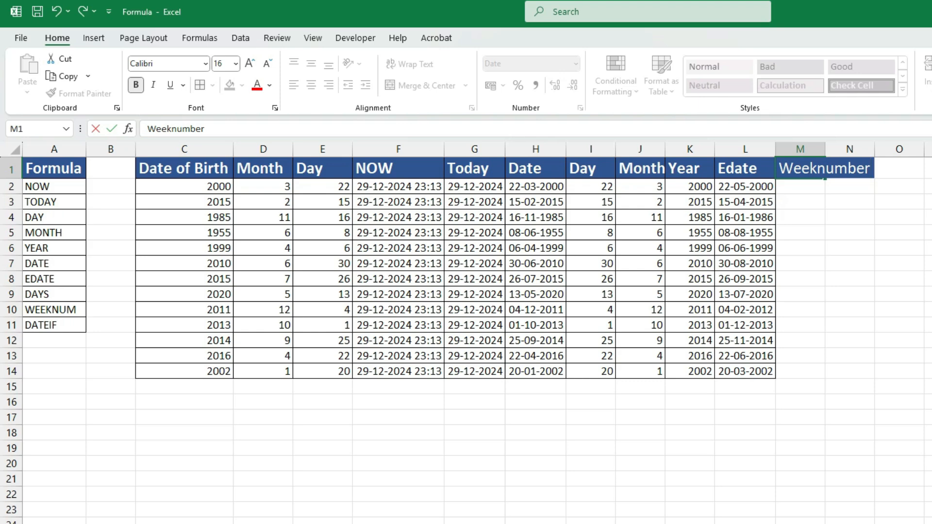
key("BackSpace")
key("BackSpace")
key("BackSpace")
key("ctrl+Return")
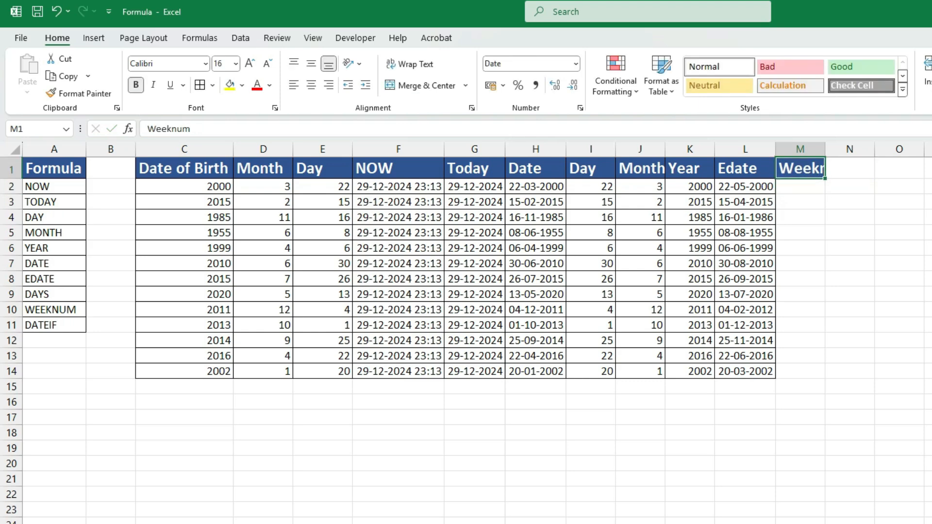
double_click(825, 149)
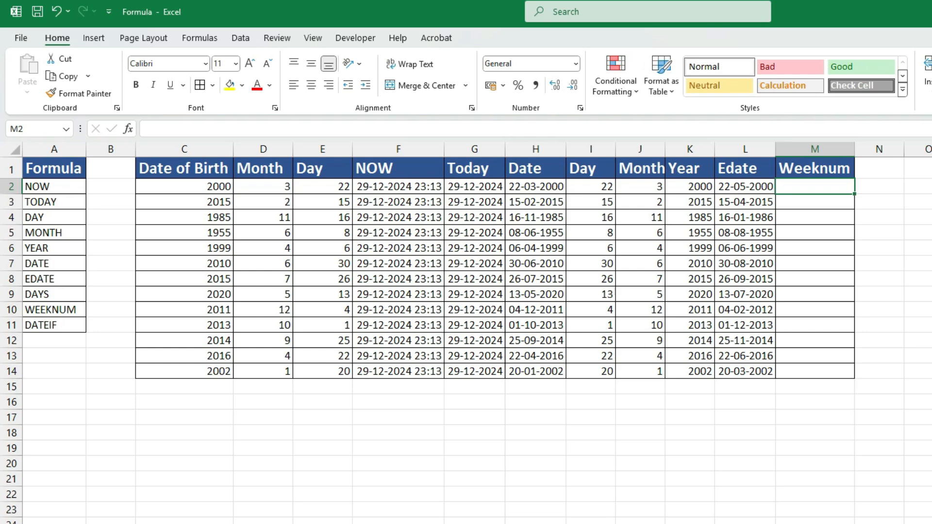
- Review the WEEKNUM entry in the formula list and the Edate dates in L2:L14
key("Left")
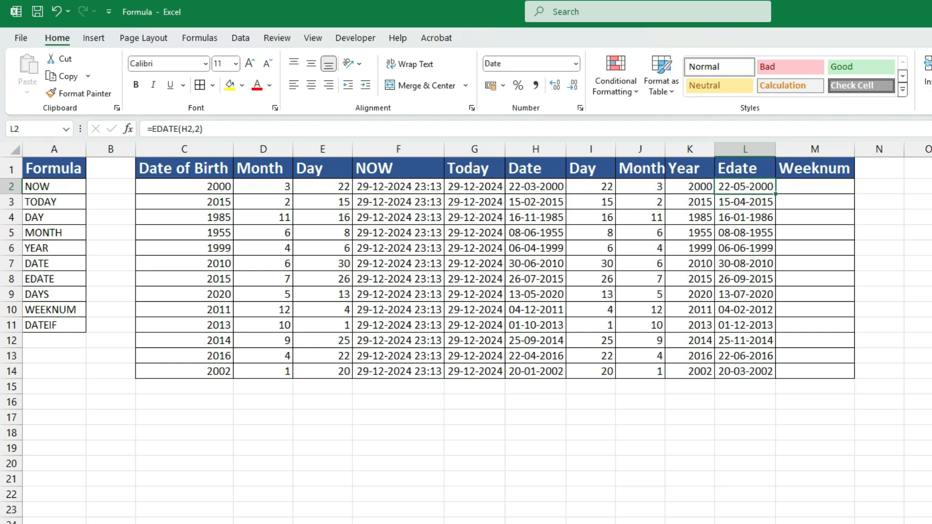
key("F2")
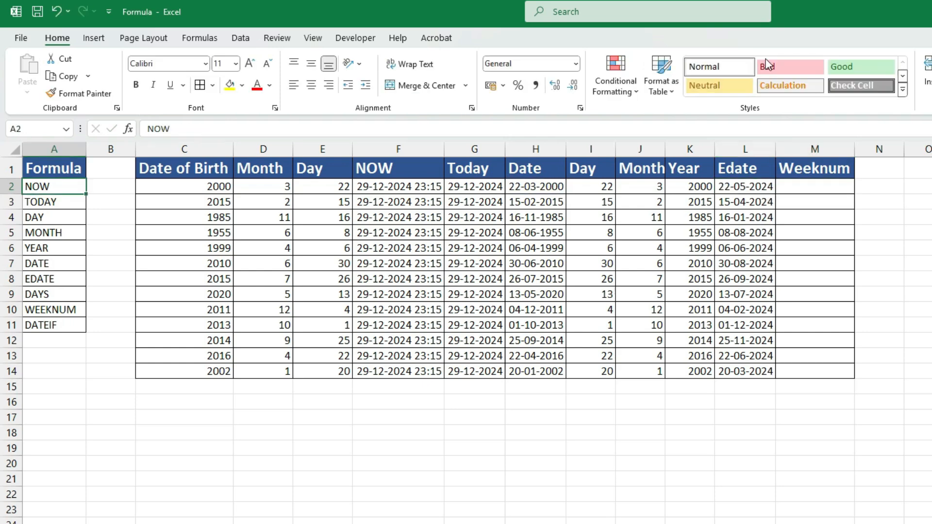
key("ctrl+Down")
key("Up")
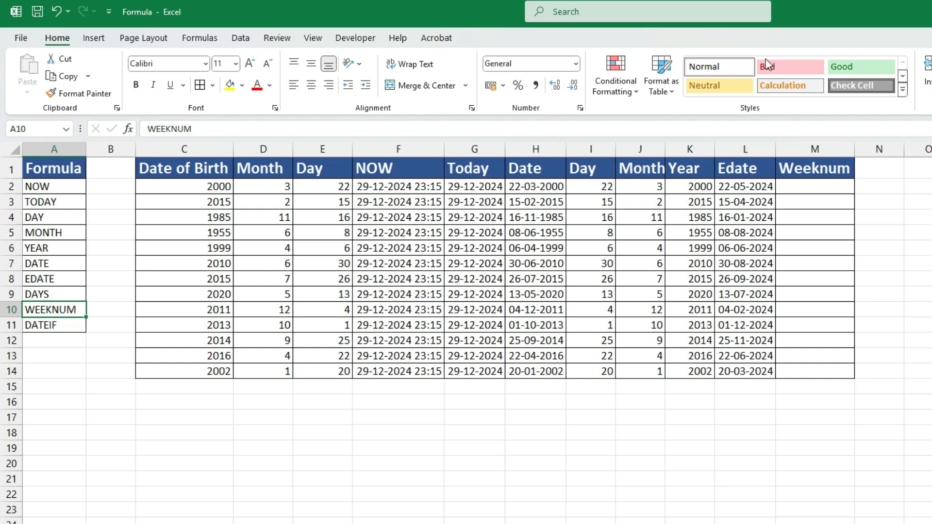
key("Right")
key("Right")
key("Right")
key("Right")
key("Right")
key("Right")
key("Right")
key("Right")
key("Right")
key("Right")
key("Right")
key("Right")
key("Up")
key("Up")
key("Up")
key("Up")
key("Up")
key("Up")
key("Up")
key("Up")
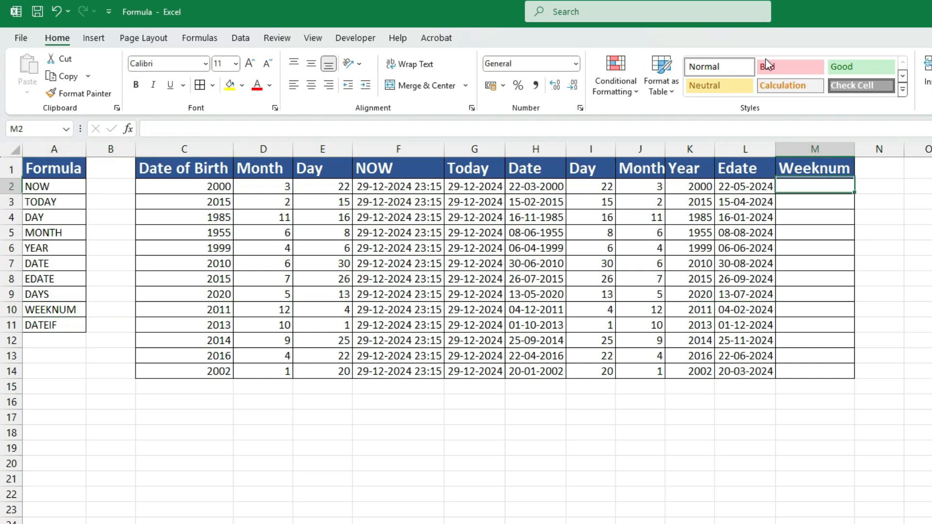
key("Left")
key("ctrl+shift+Down")
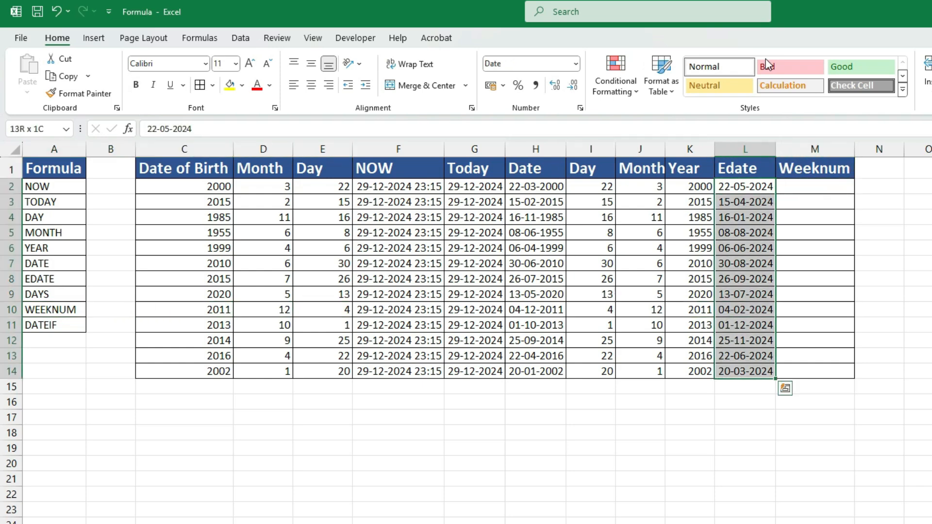
key("Right")
key("Left")
key("Right")
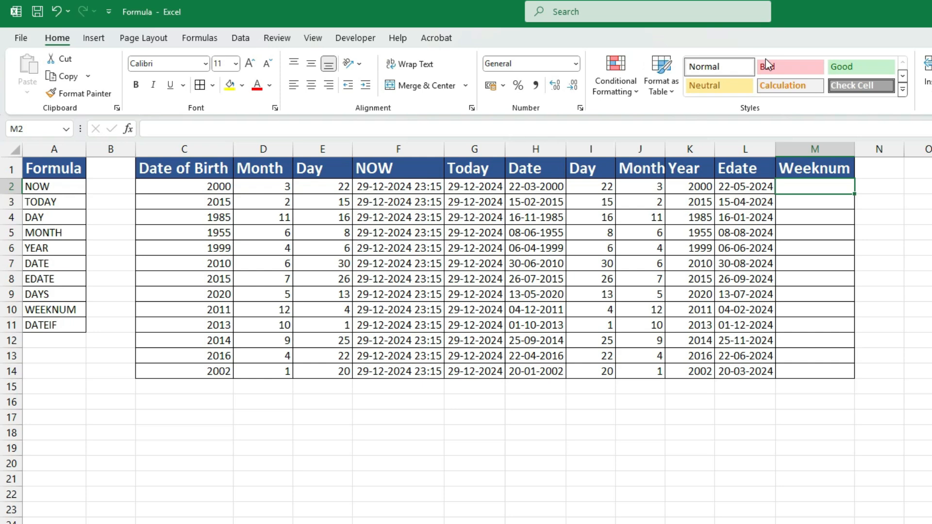
key("Left")
key("ctrl+shift+Down")
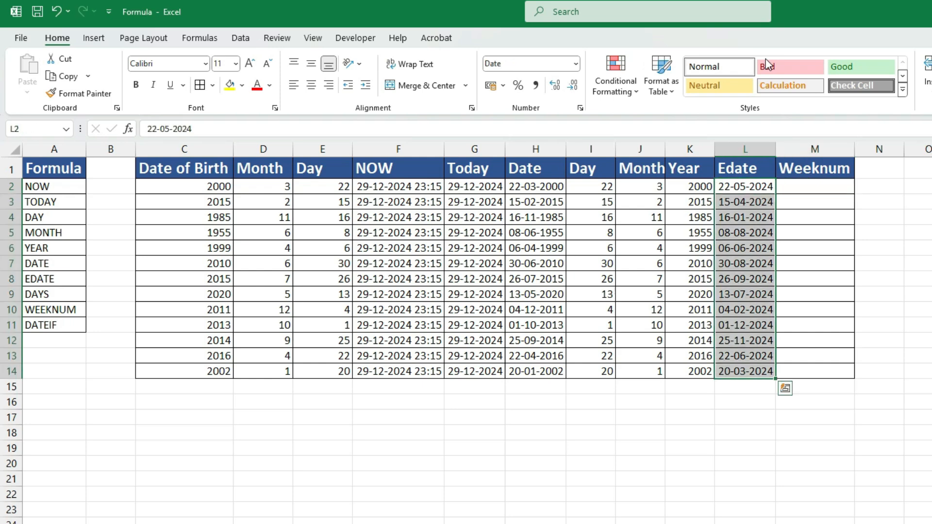
- Enter =WEEKNUM(L2,2) in M2 for Monday-based week numbers and copy it down column M through row 14
key("Right")
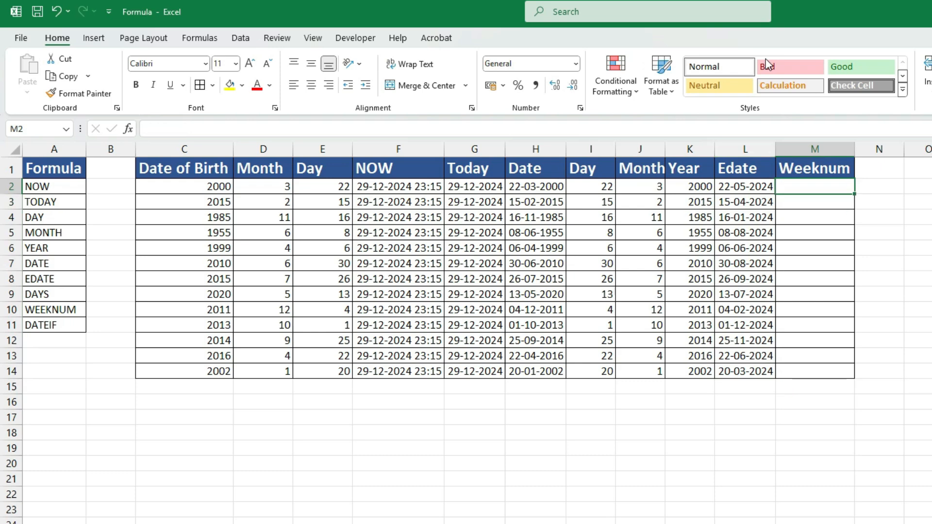
type("=")
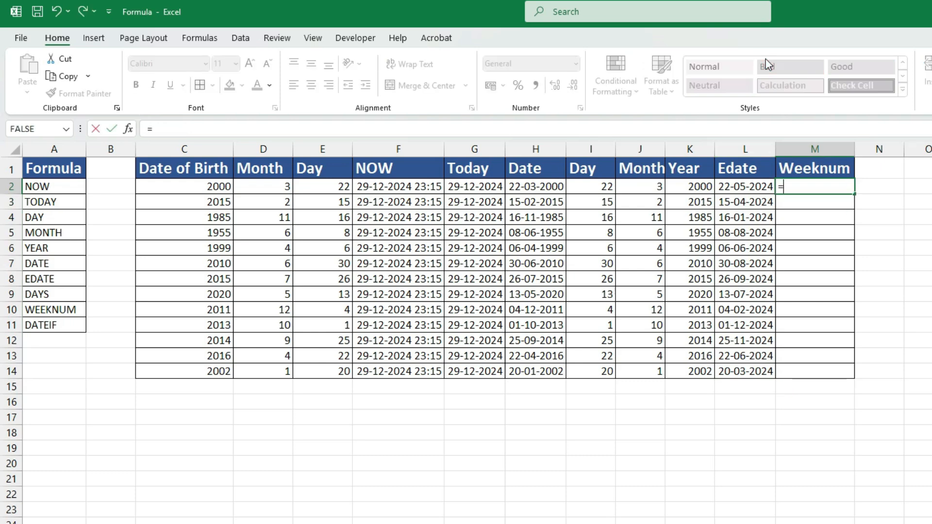
type("weelm")
key("BackSpace")
key("BackSpace")
type("kn")
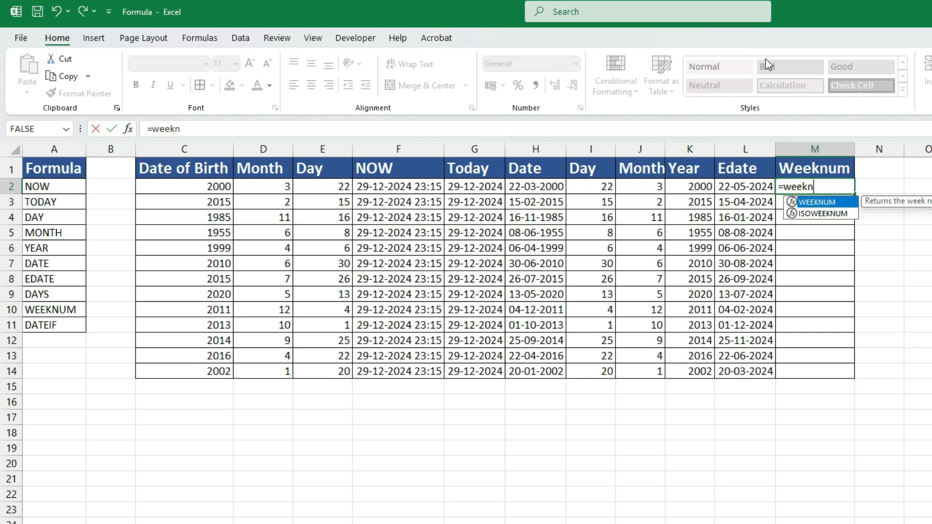
type("um(")
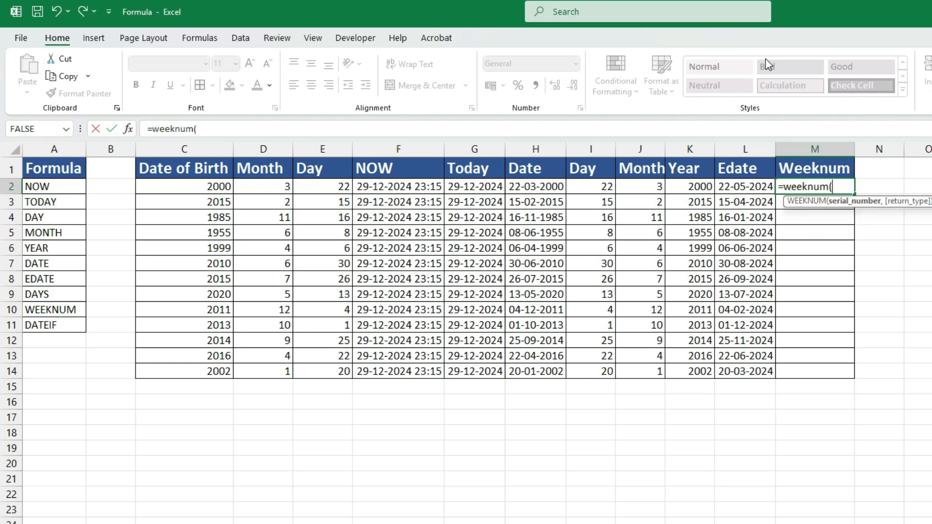
key("Left")
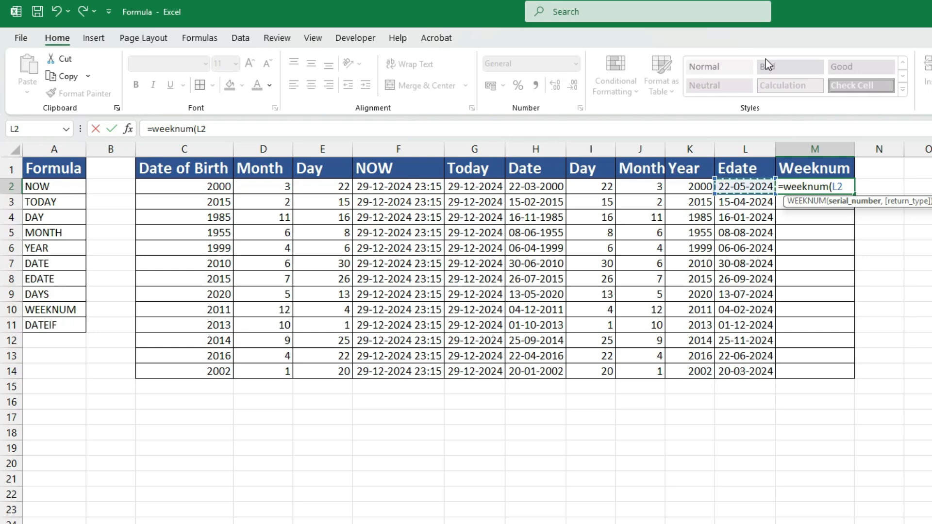
type(",")
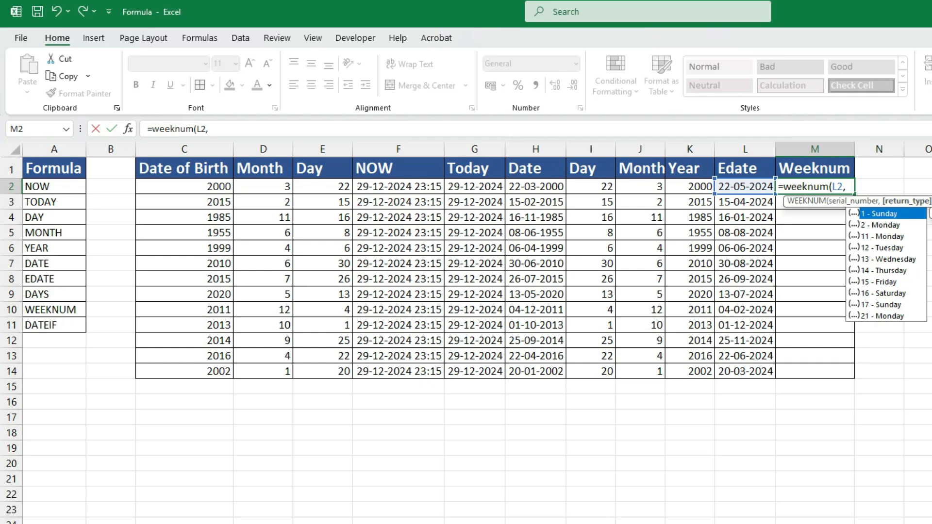
key("Return")
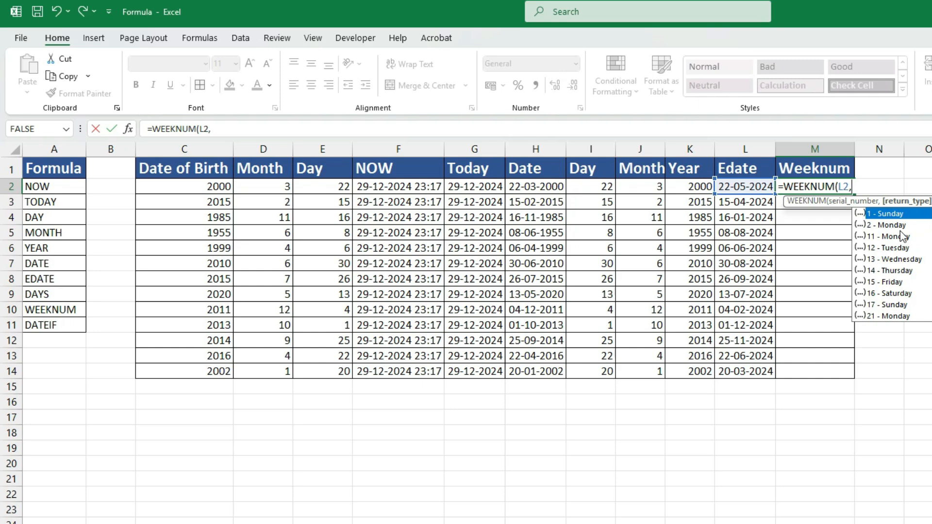
type("2")
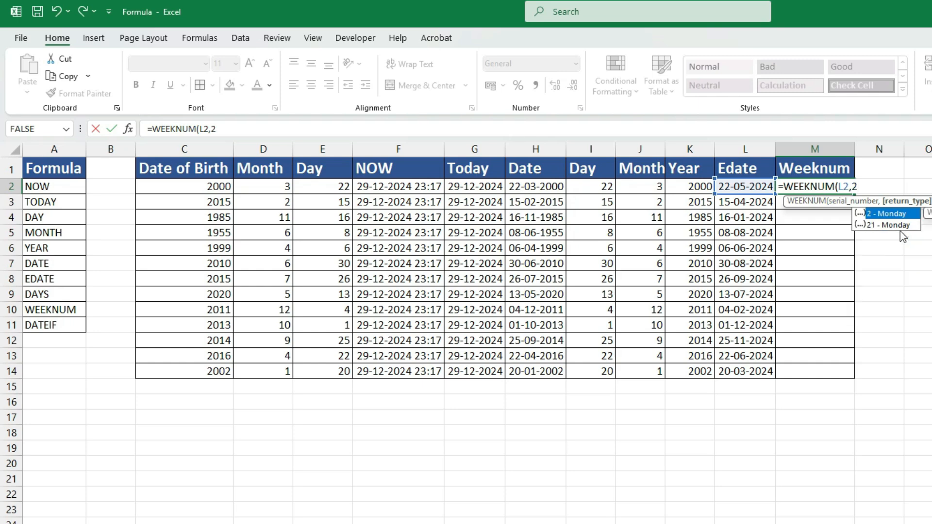
type(")")
key("Return")
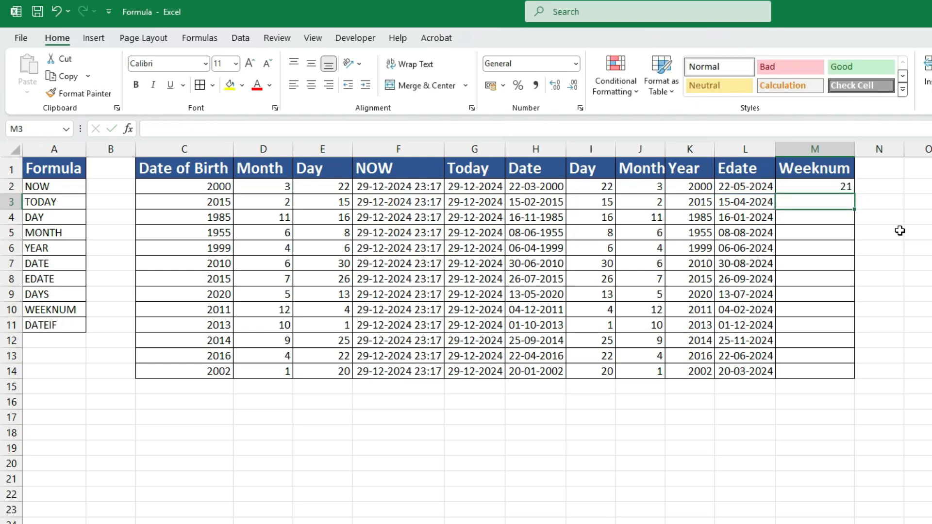
key("Up")
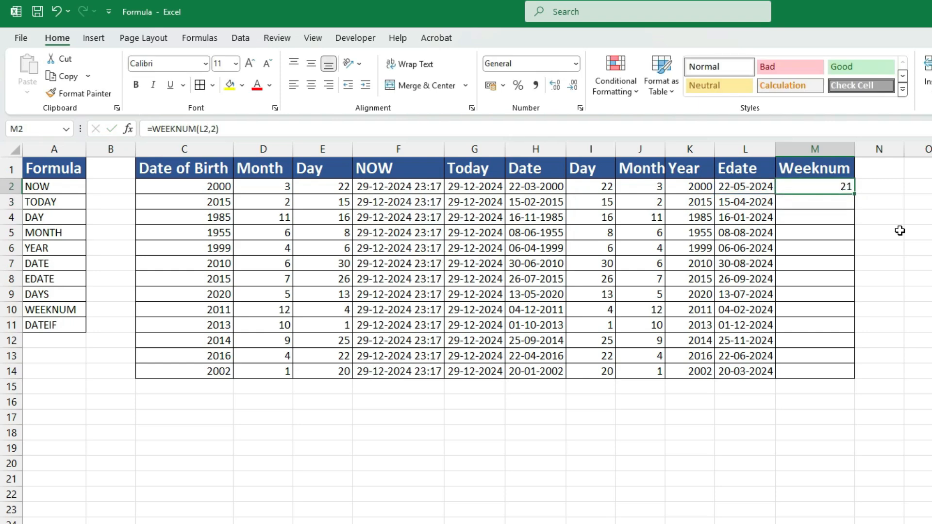
double_click(854, 194)
- Check the week numbers in column M against the Edate dates, going down to row 11
left_click(743, 189)
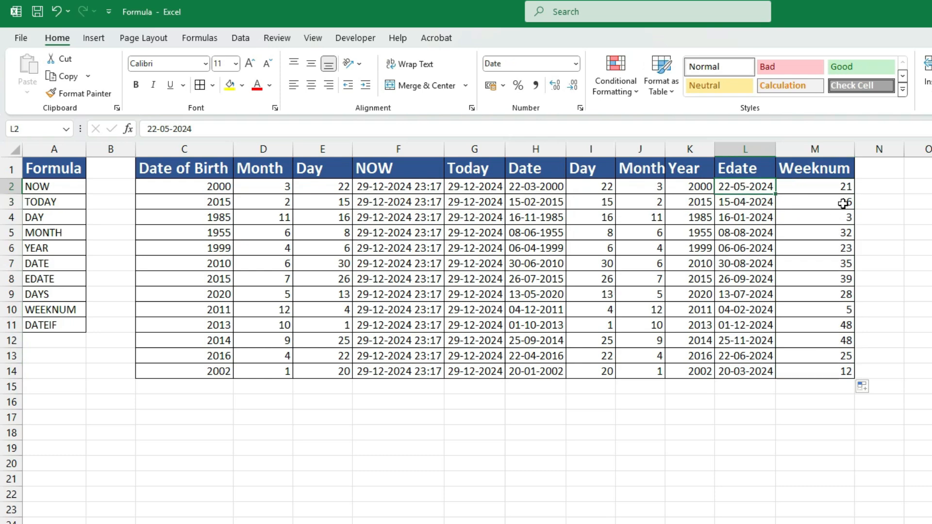
left_click(844, 188)
left_click(842, 202)
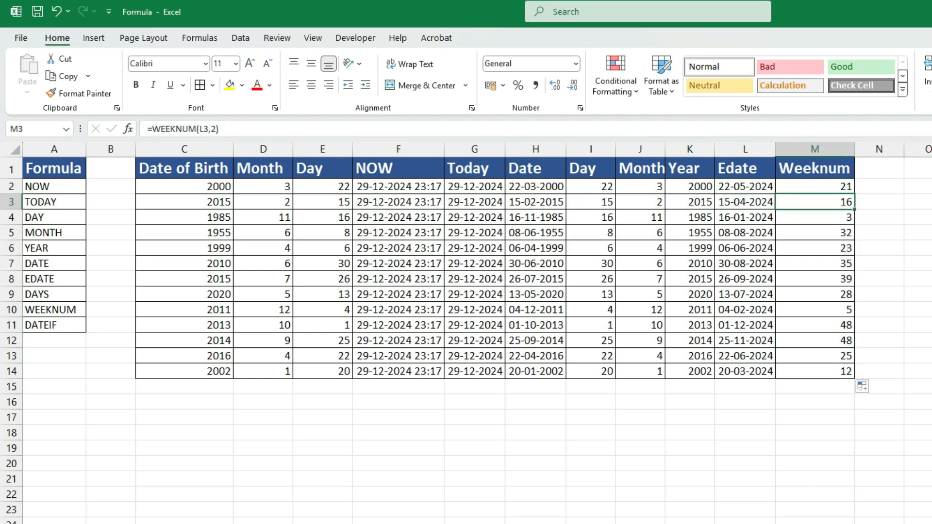
key("Down")
key("Down")
key("Down")
key("Down")
key("Down")
key("Down")
key("Down")
key("Down")
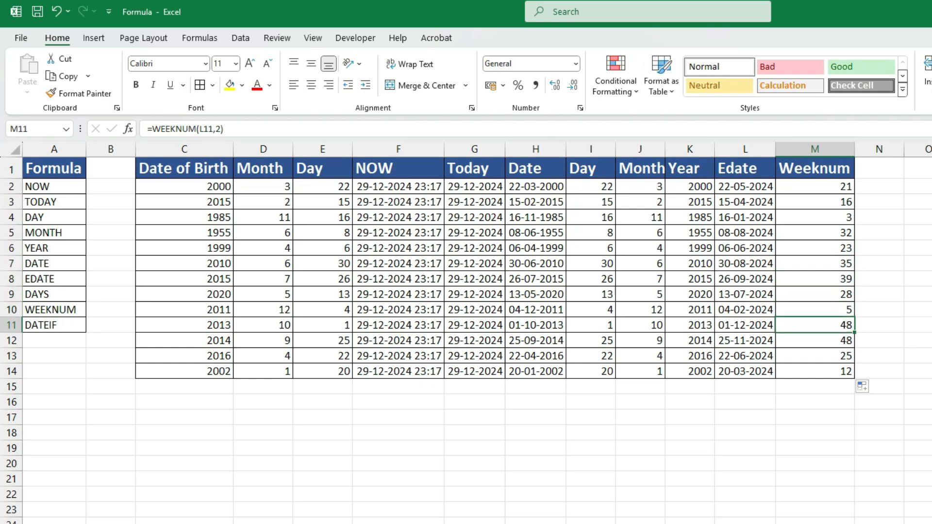
- Review the remaining Weeknum results below row 11, going back up column M through the rows above
key("Down")
key("Down")
key("Up")
key("Up")
key("Up")
key("Up")
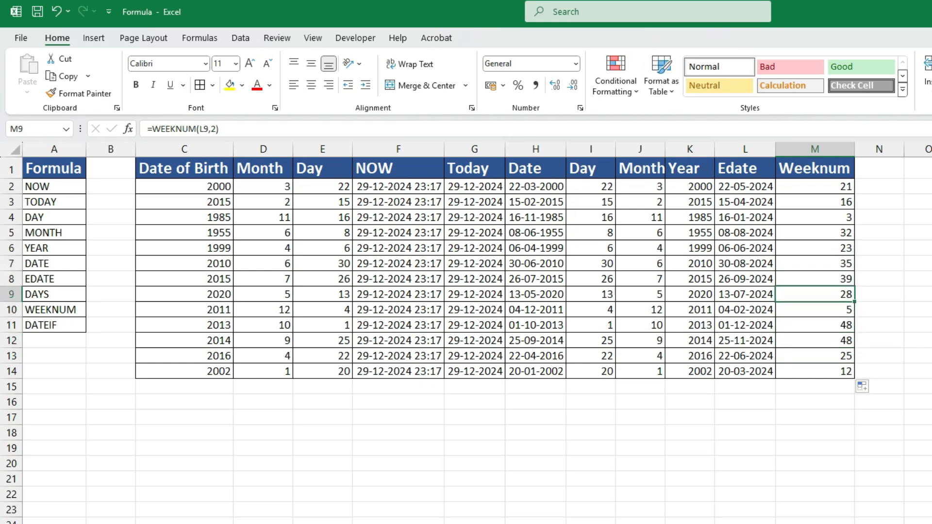
key("Up")
key("Up")
key("Up")
key("Up")
key("Up")
key("Up")
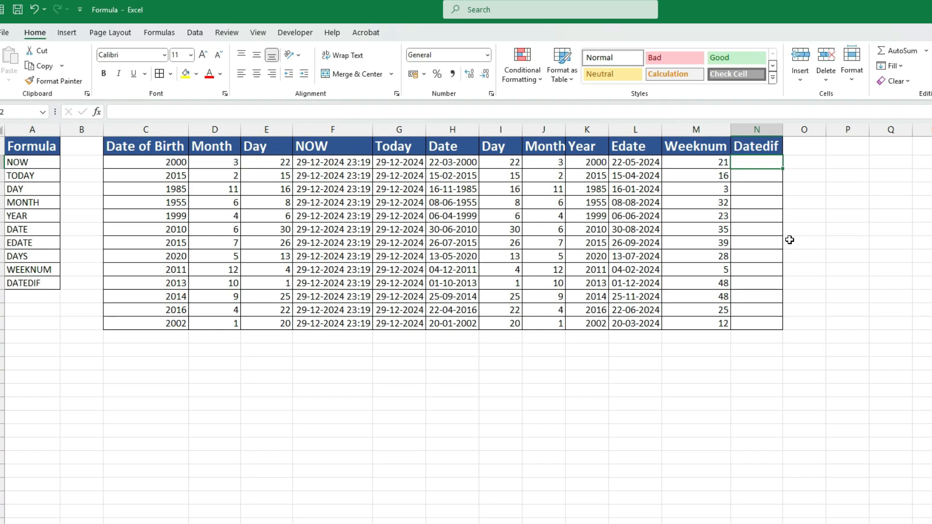
- Enter =DATEDIF(L3,L2,"d") in N2 to calculate the days between the first two Edate dates
type("=")
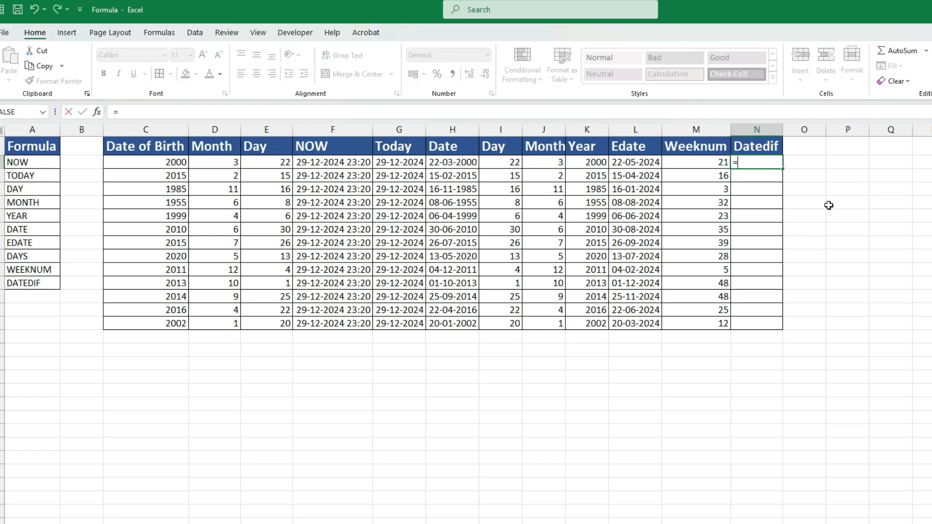
type("datedif")
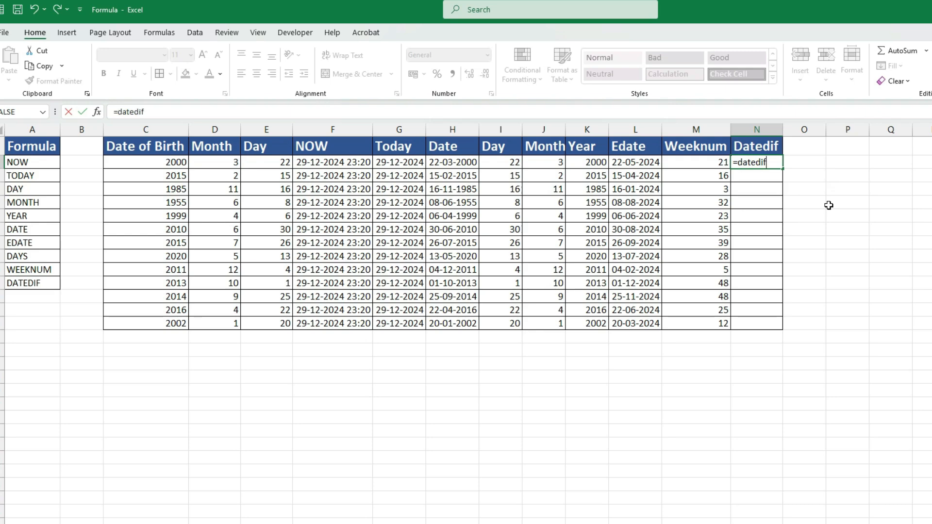
type("(")
key("Left")
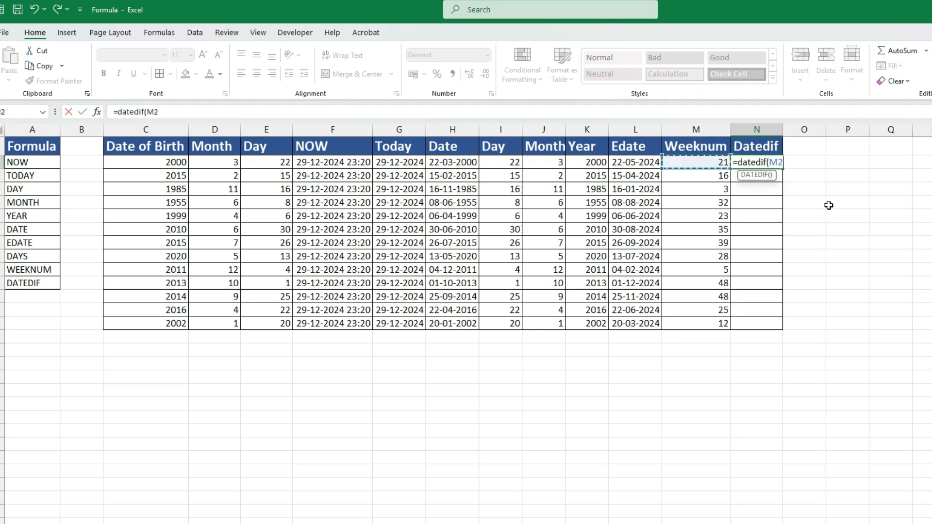
key("Down")
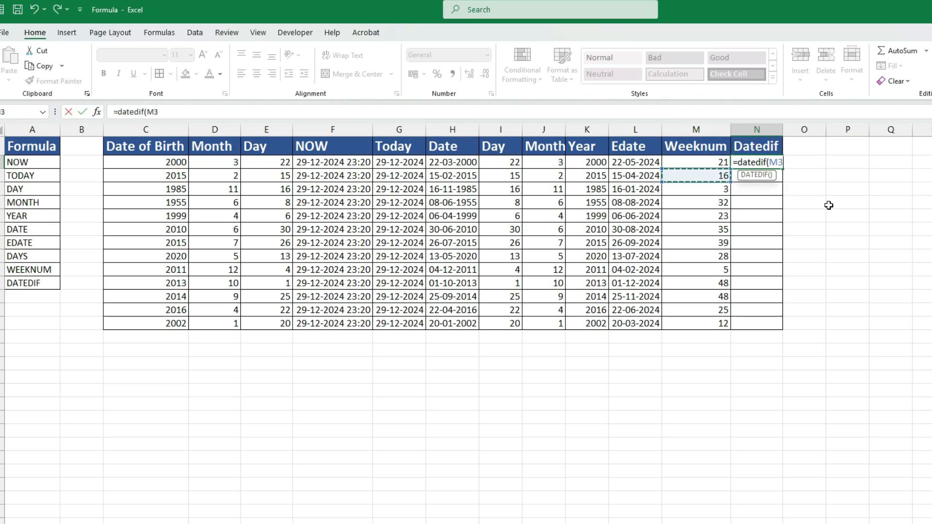
key("Left")
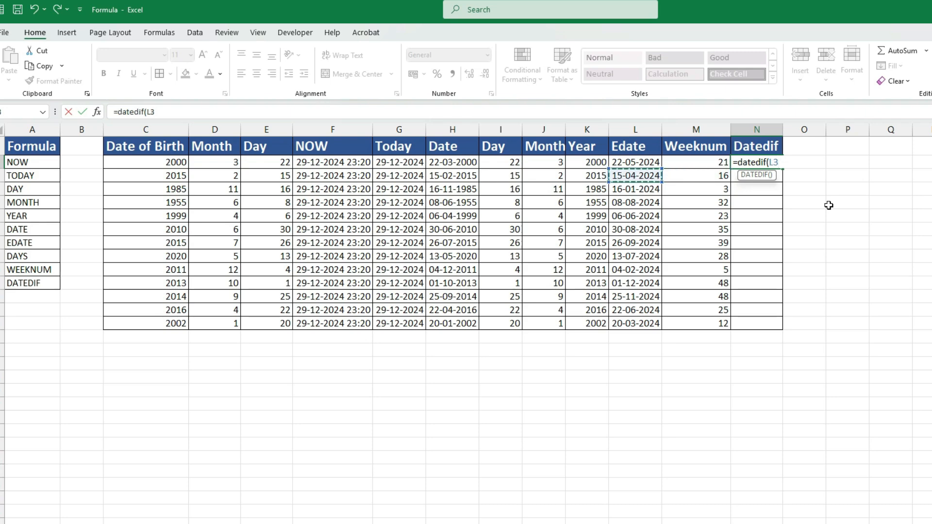
type(",")
key("Left")
key("Left")
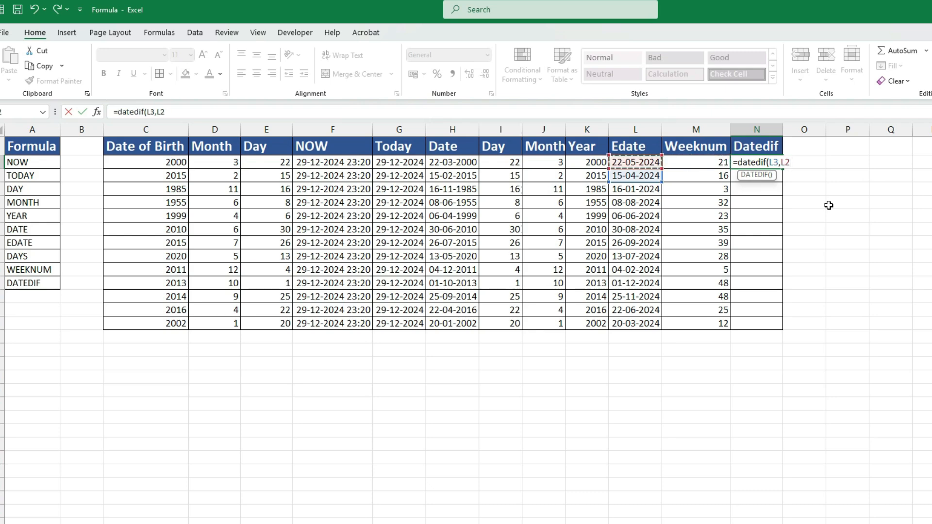
type(",\"d\")")
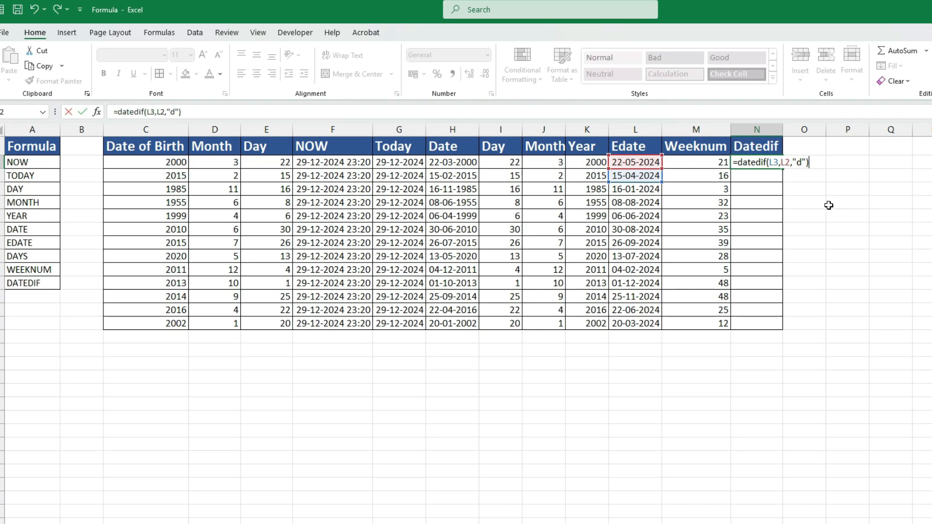
key("ctrl+Return")
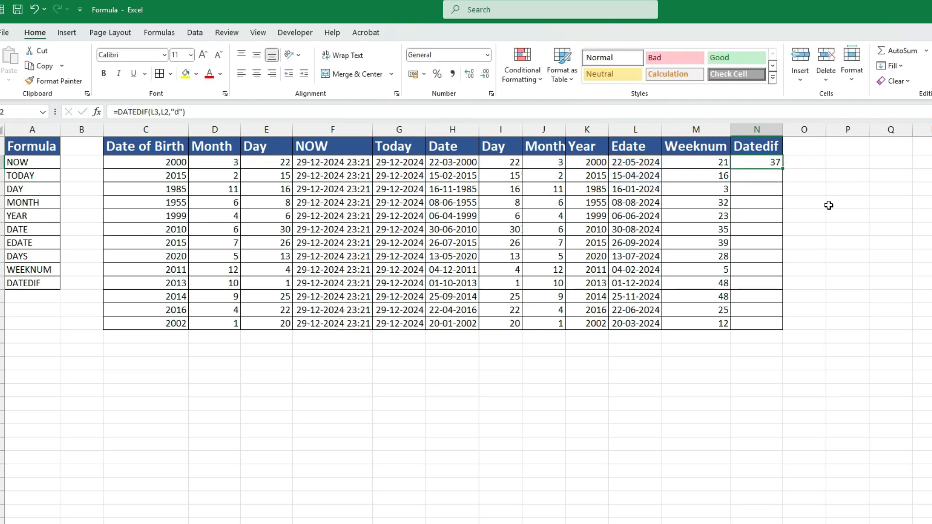
- Change the DATEDIF unit in N2 to "m" to calculate the difference in months
key("F2")
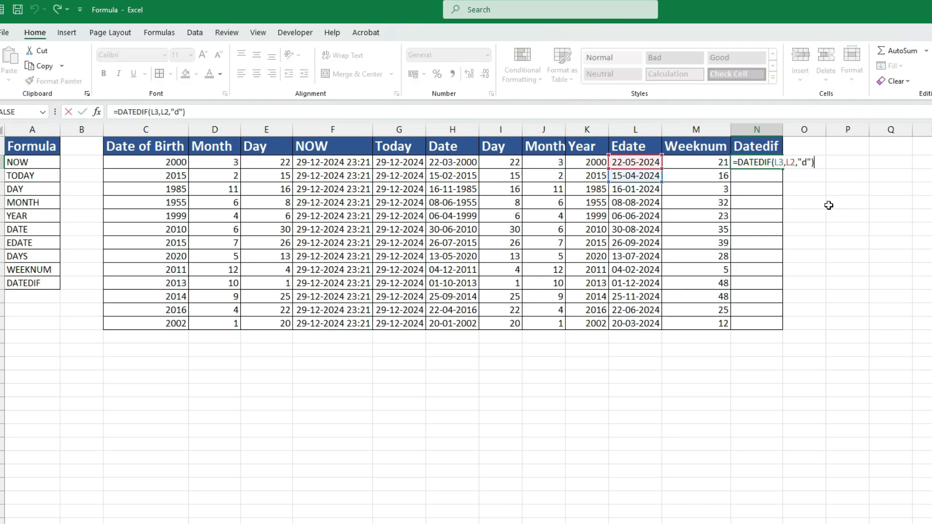
key("shift+Left")
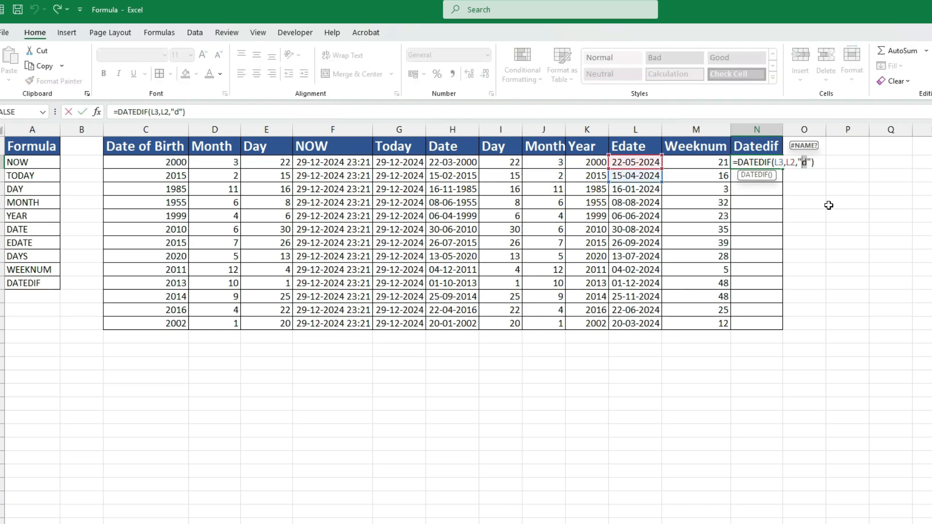
type("m")
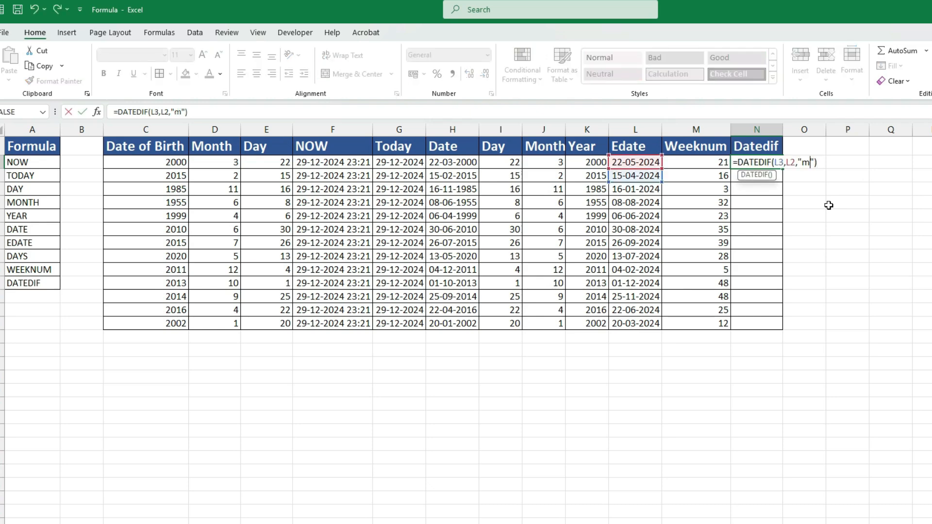
key("Return")
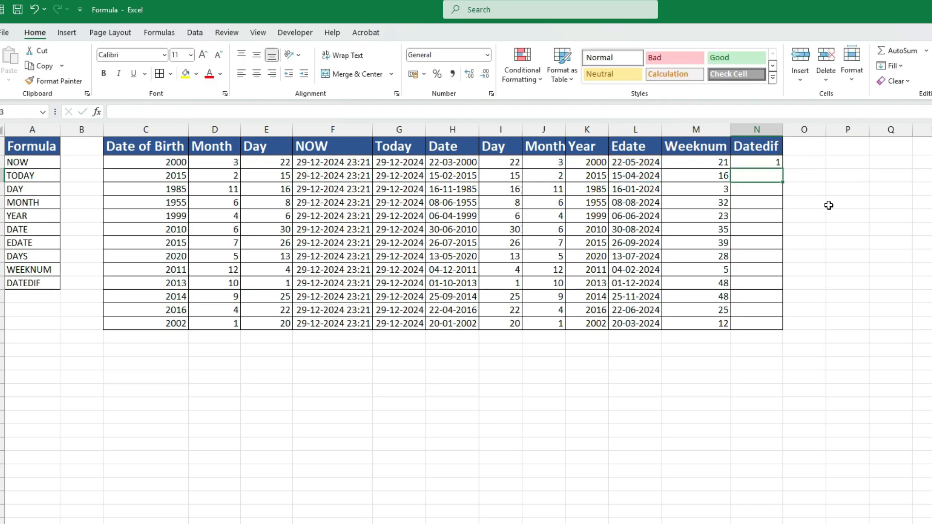
- Set the DATEDIF unit in N2 to "y" to calculate the difference in years
key("Up")
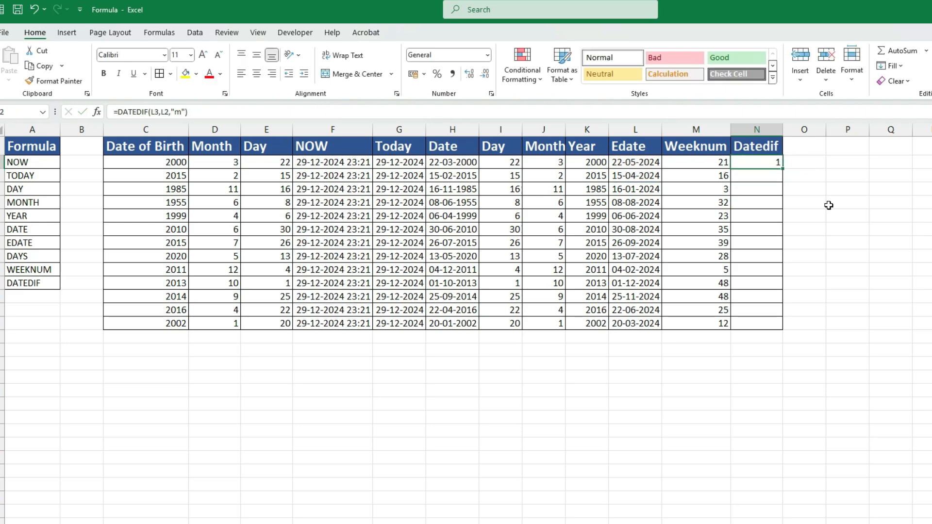
key("F2")
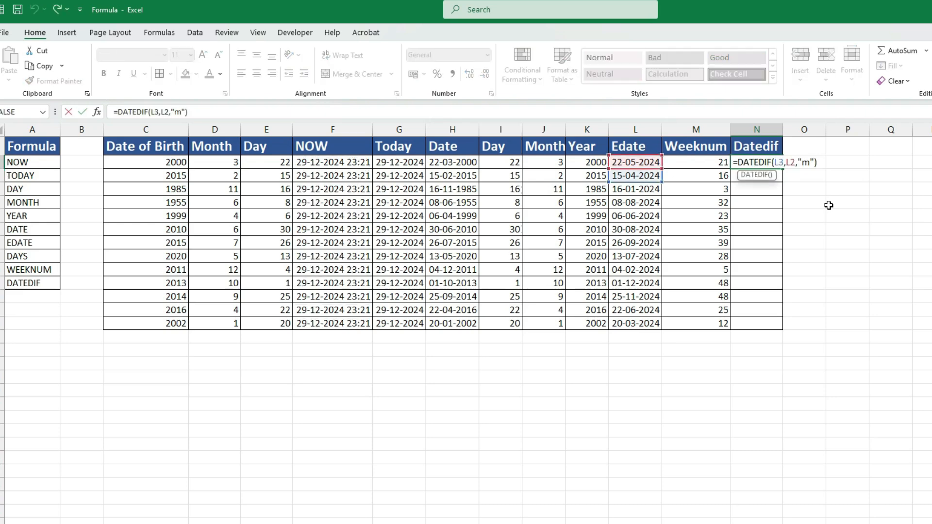
key("Left")
key("Left")
key("shift+Left")
type("y")
key("Return")
key("Up")
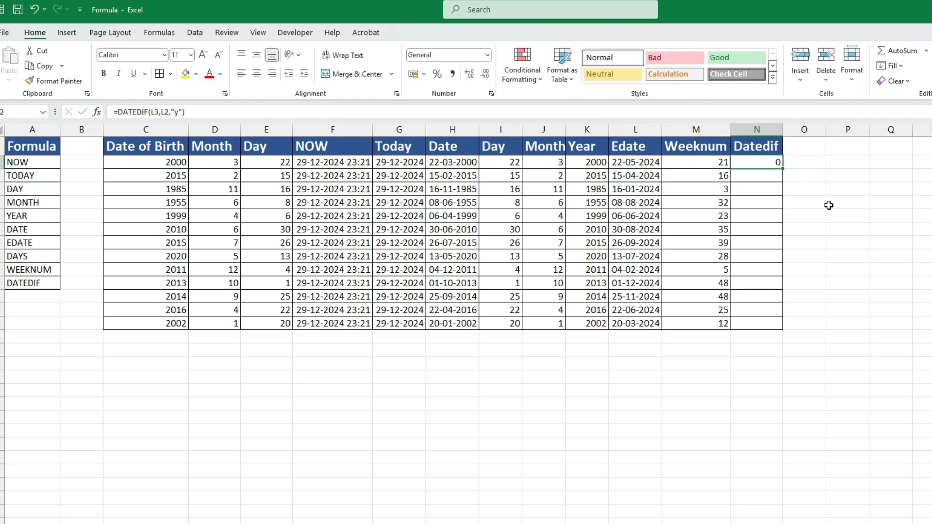